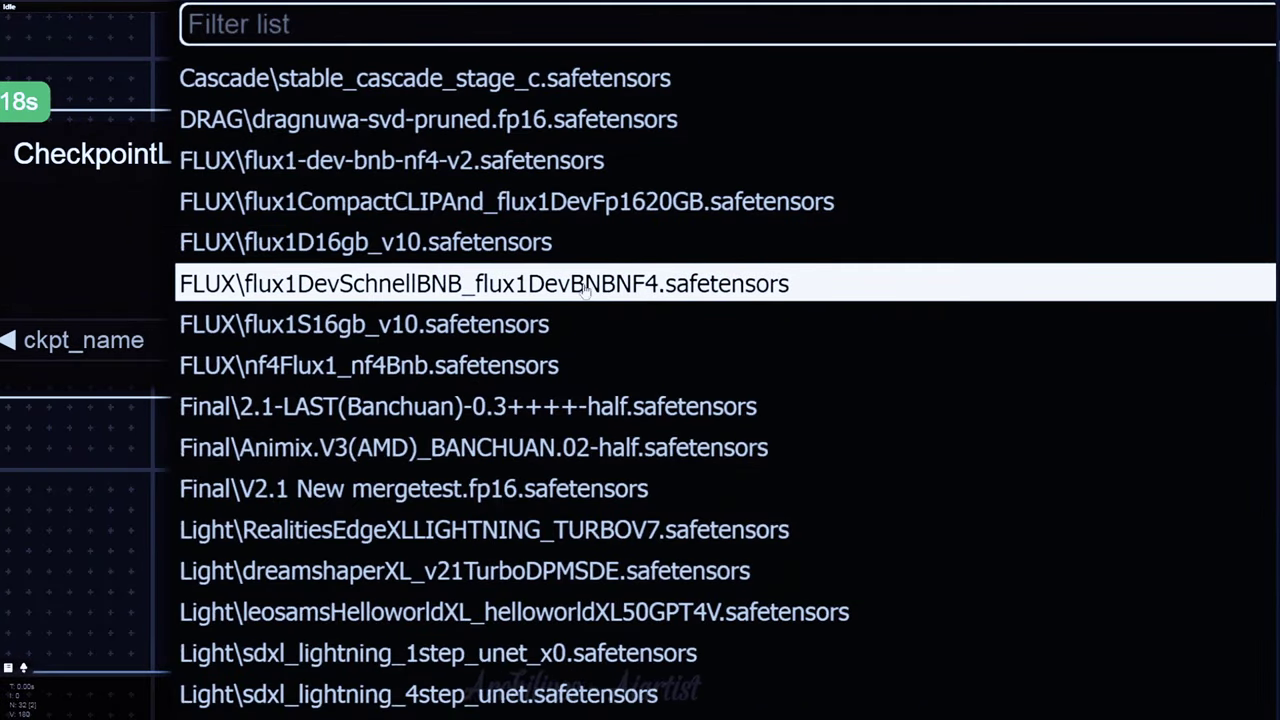
{"action": "left_click", "coordinate": [133, 528]}
{"action": "left_click_drag", "start_coordinate": [376, 523], "coordinate": [571, 500]}
{"action": "scroll", "coordinate": [571, 500], "scroll_direction": "down", "scroll_amount": 1}
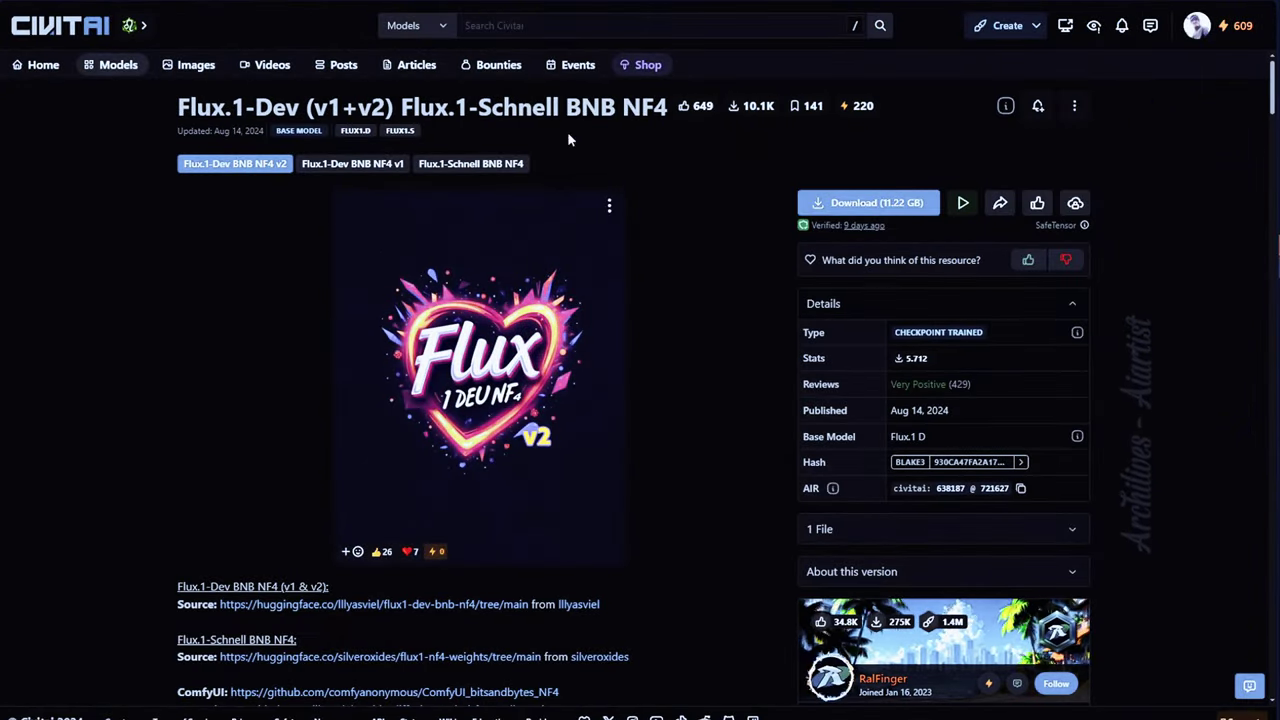
- View the Flux.1-Dev BNB NF4 v1 and Flux.1-Schnell BNB NF4 versions on the Civitai model page
{"action": "left_click", "coordinate": [330, 163]}
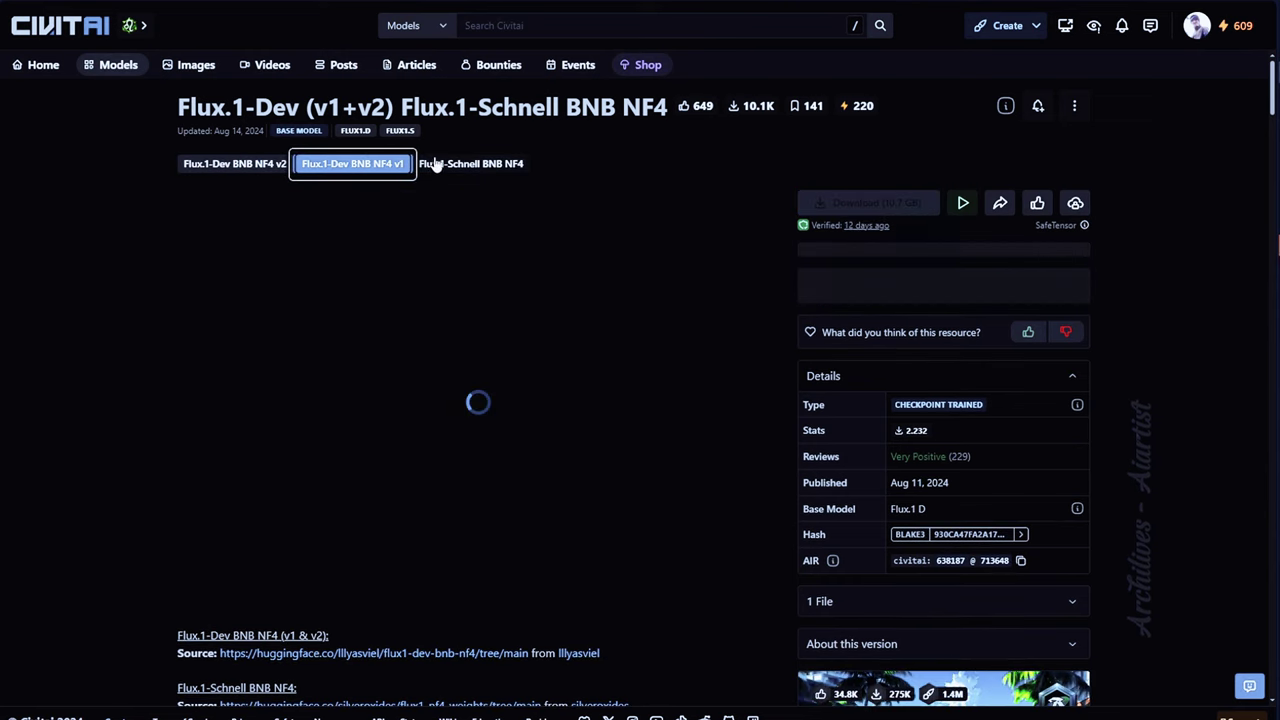
{"action": "left_click", "coordinate": [491, 170]}
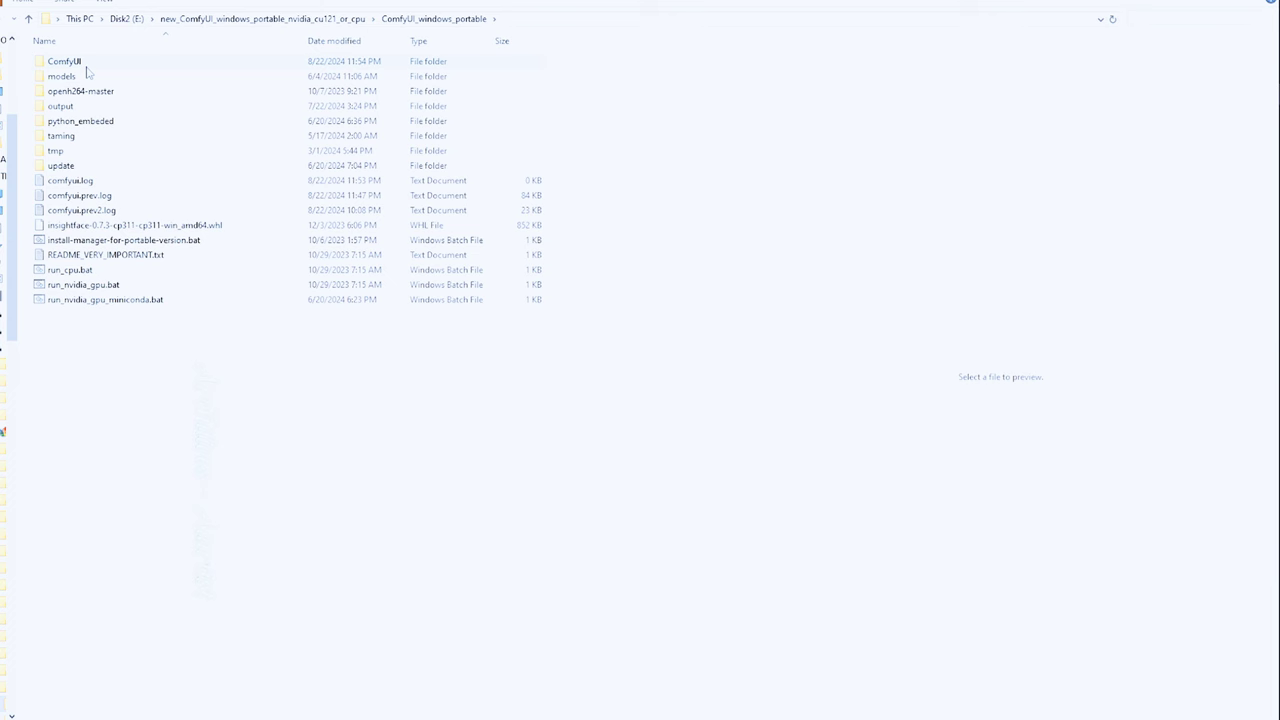
- Open the custom_nodes folder inside the portable installation's ComfyUI folder
{"action": "double_click", "coordinate": [86, 66]}
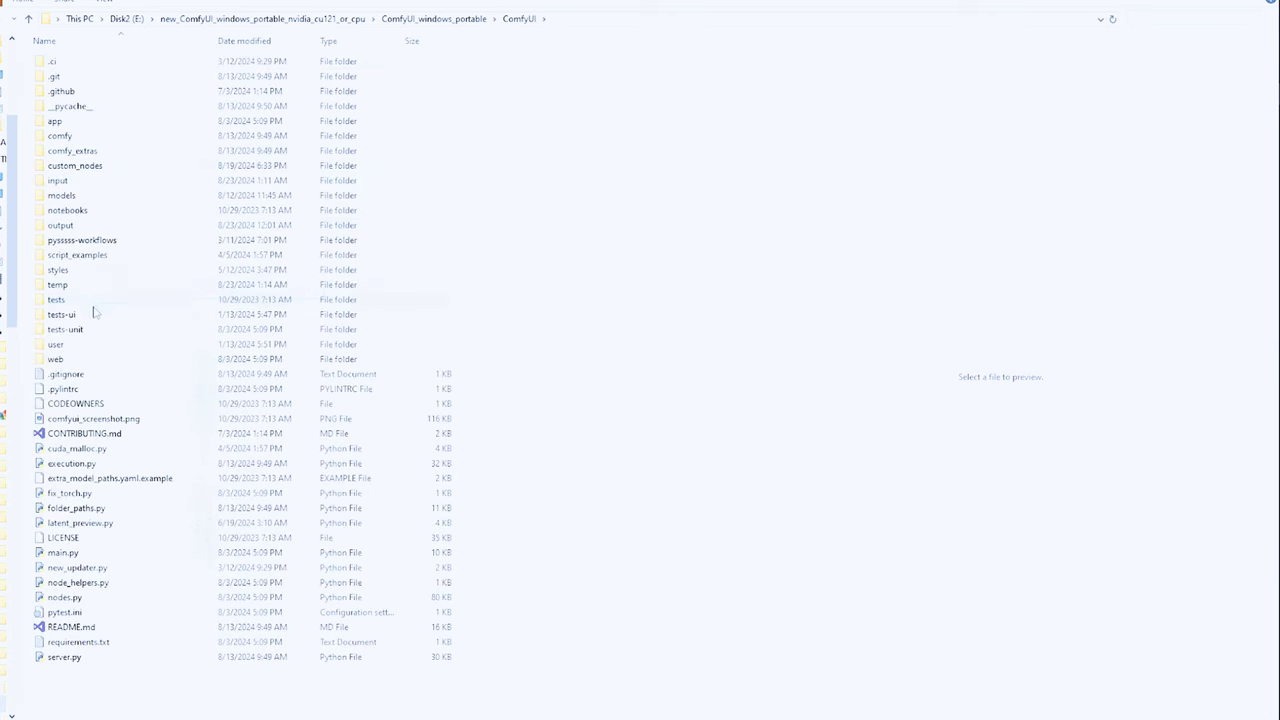
{"action": "double_click", "coordinate": [103, 166]}
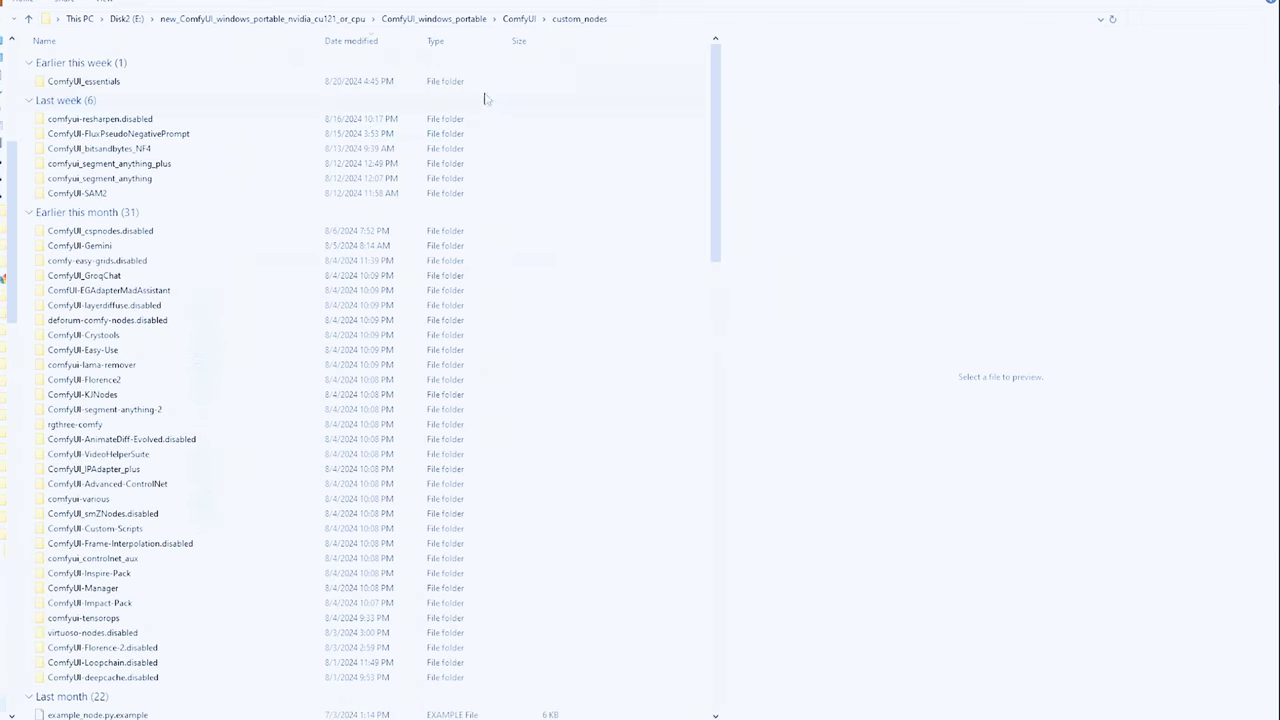
{"action": "scroll", "coordinate": [540, 271], "scroll_direction": "down", "scroll_amount": 5}
{"action": "scroll", "coordinate": [480, 268], "scroll_direction": "up", "scroll_amount": 5}
- Start a command prompt in the custom_nodes folder
{"action": "left_click", "coordinate": [660, 20]}
{"action": "type", "text": "cmd"}
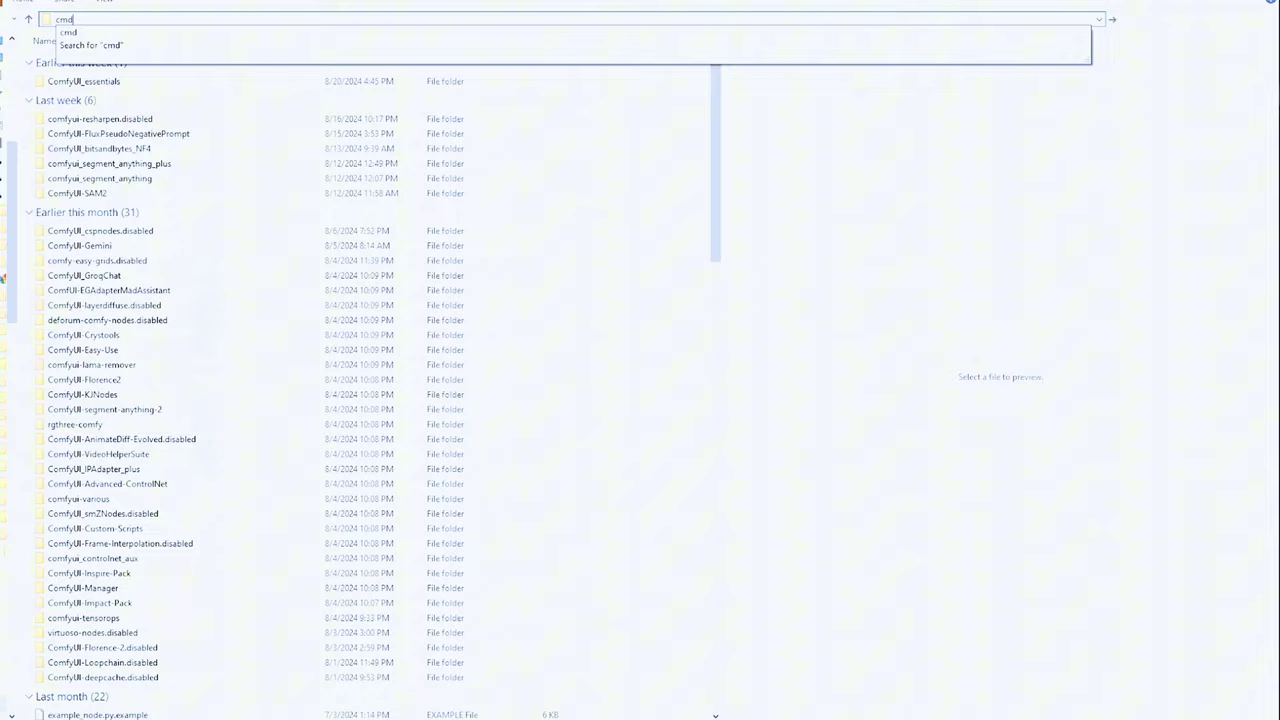
{"action": "key", "text": "Return"}
{"action": "left_click_drag", "start_coordinate": [601, 47], "coordinate": [747, 71]}
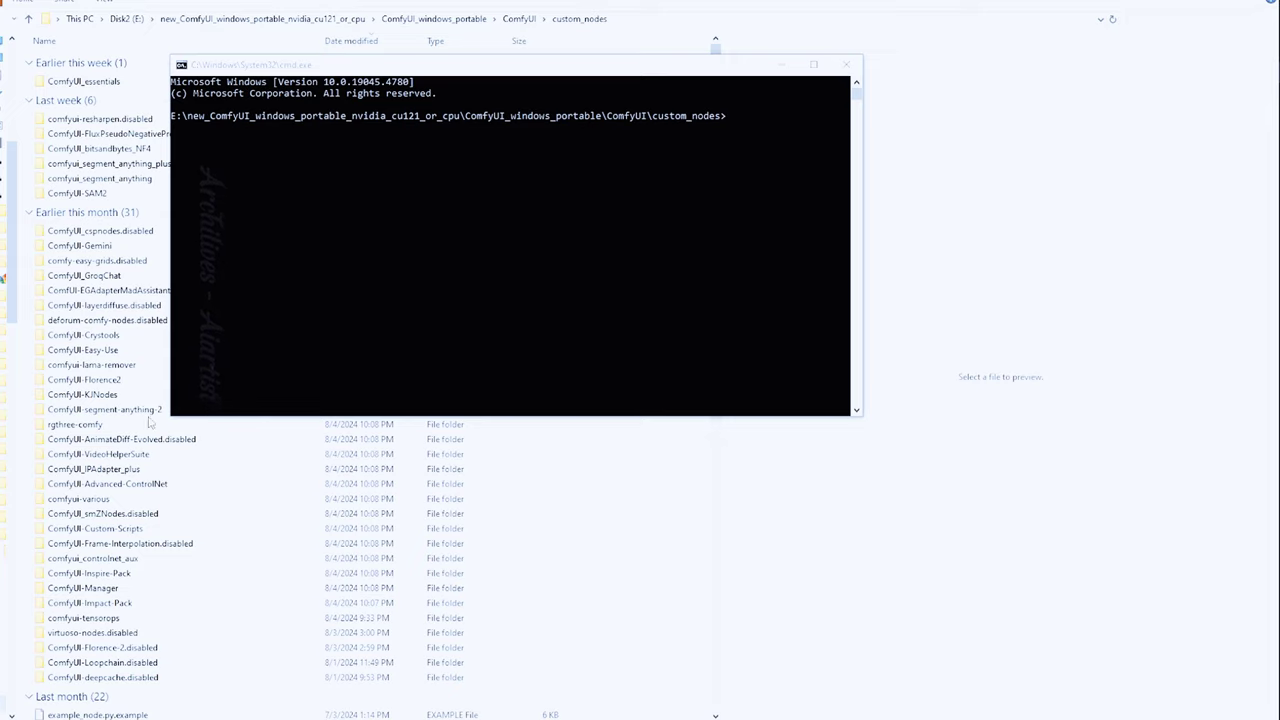
{"action": "left_click", "coordinate": [757, 137]}
{"action": "type", "text": "git clone https://github.com/comfyanonymous/ComfyUI_bitsandbytes_NF4"}
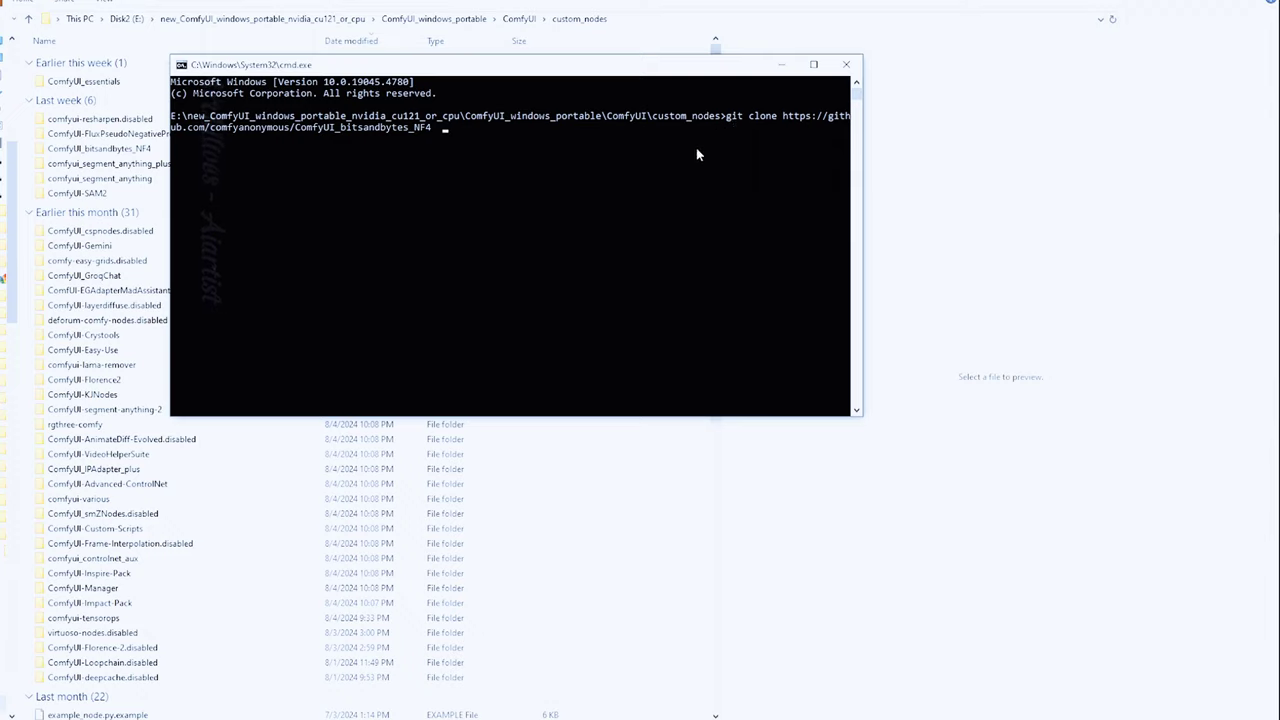
{"action": "left_click", "coordinate": [846, 66]}
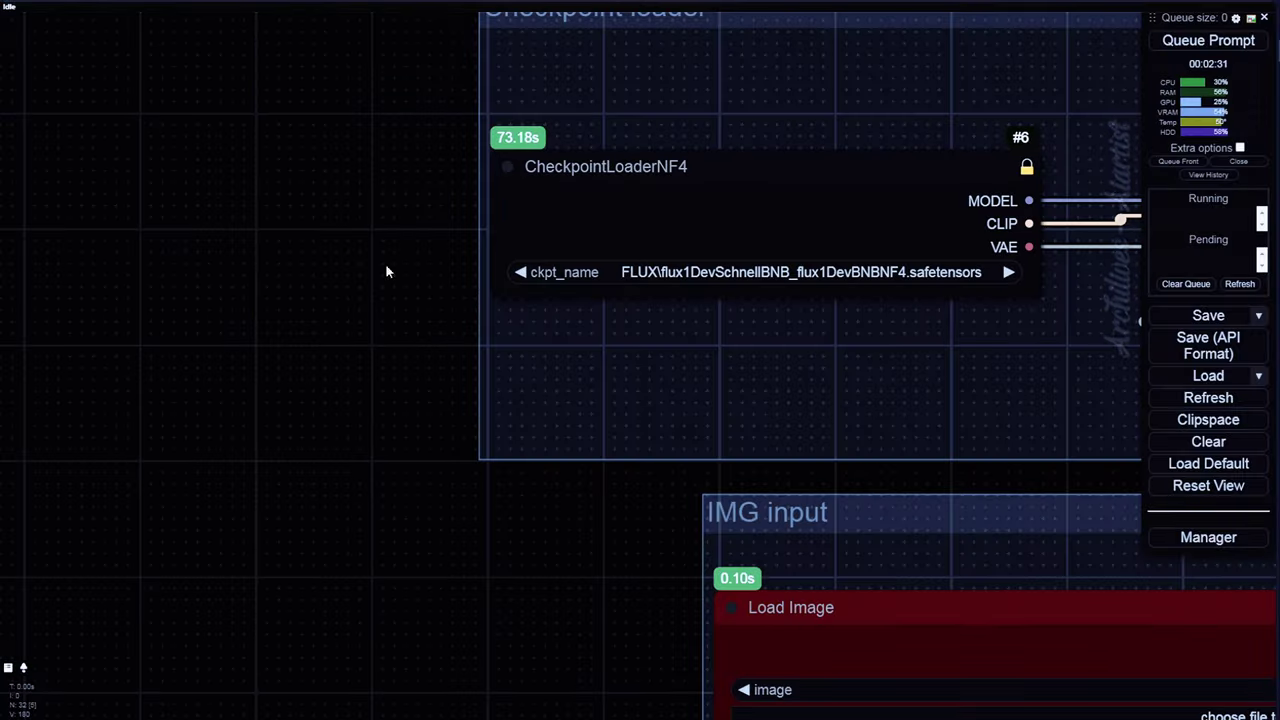
- Search the ComfyUI node library for NF4 and add a CheckpointLoaderNF4 node beside the Checkpoint loader group
{"action": "double_click", "coordinate": [163, 297]}
{"action": "key", "text": "Escape"}
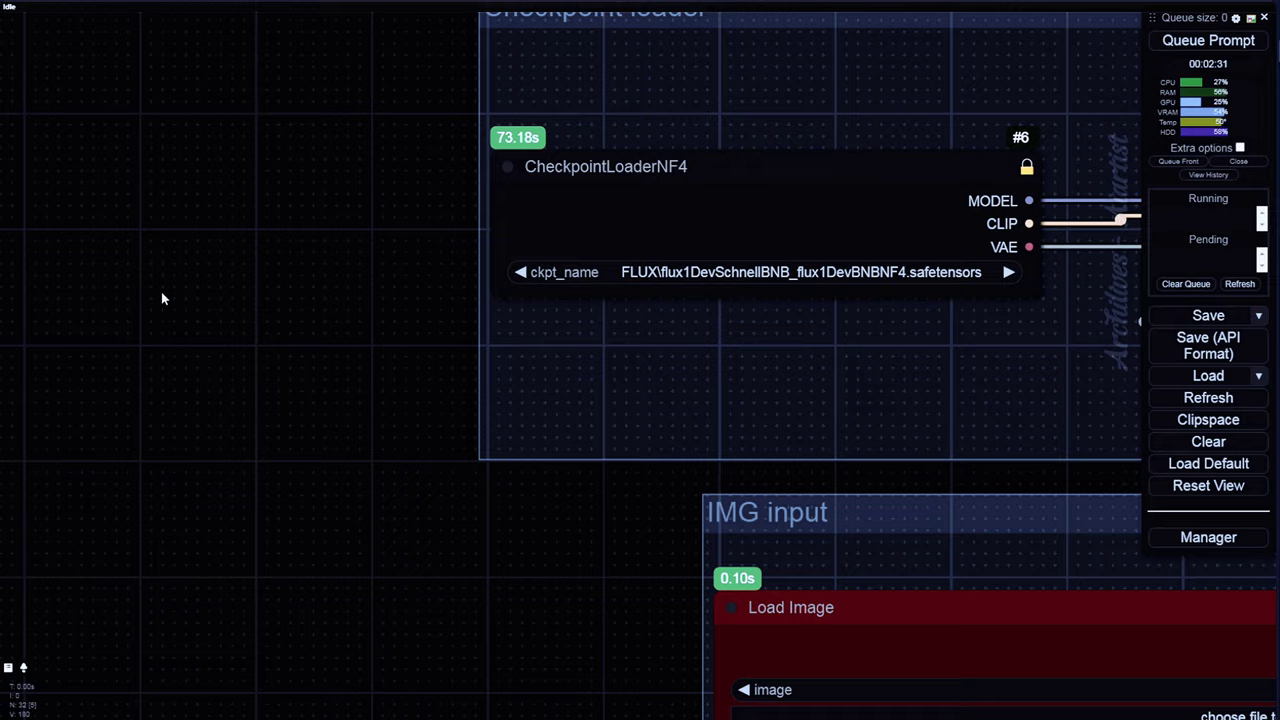
{"action": "left_click_drag", "start_coordinate": [642, 150], "coordinate": [722, 158]}
{"action": "double_click", "coordinate": [311, 414]}
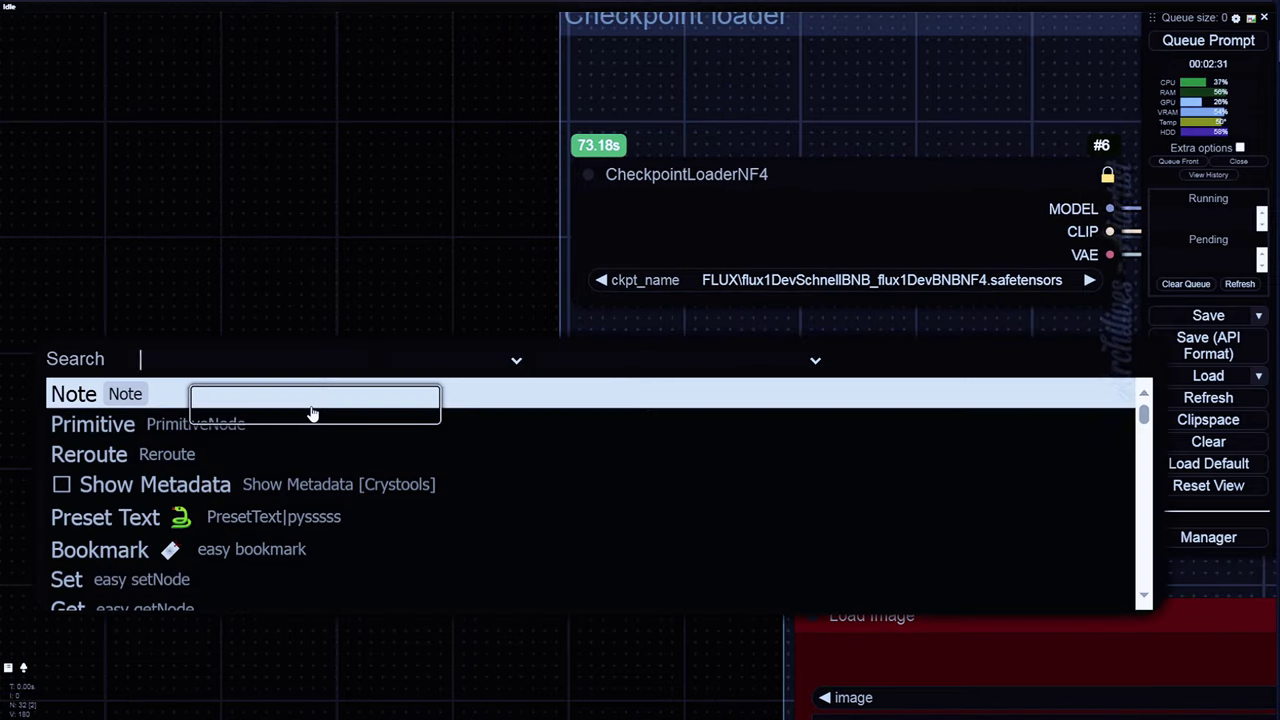
{"action": "type", "text": "check[o"}
{"action": "key", "text": "BackSpace"}
{"action": "key", "text": "BackSpace"}
{"action": "key", "text": "BackSpace"}
{"action": "key", "text": "BackSpace"}
{"action": "key", "text": "BackSpace"}
{"action": "key", "text": "BackSpace"}
{"action": "key", "text": "BackSpace"}
{"action": "type", "text": "NF"}
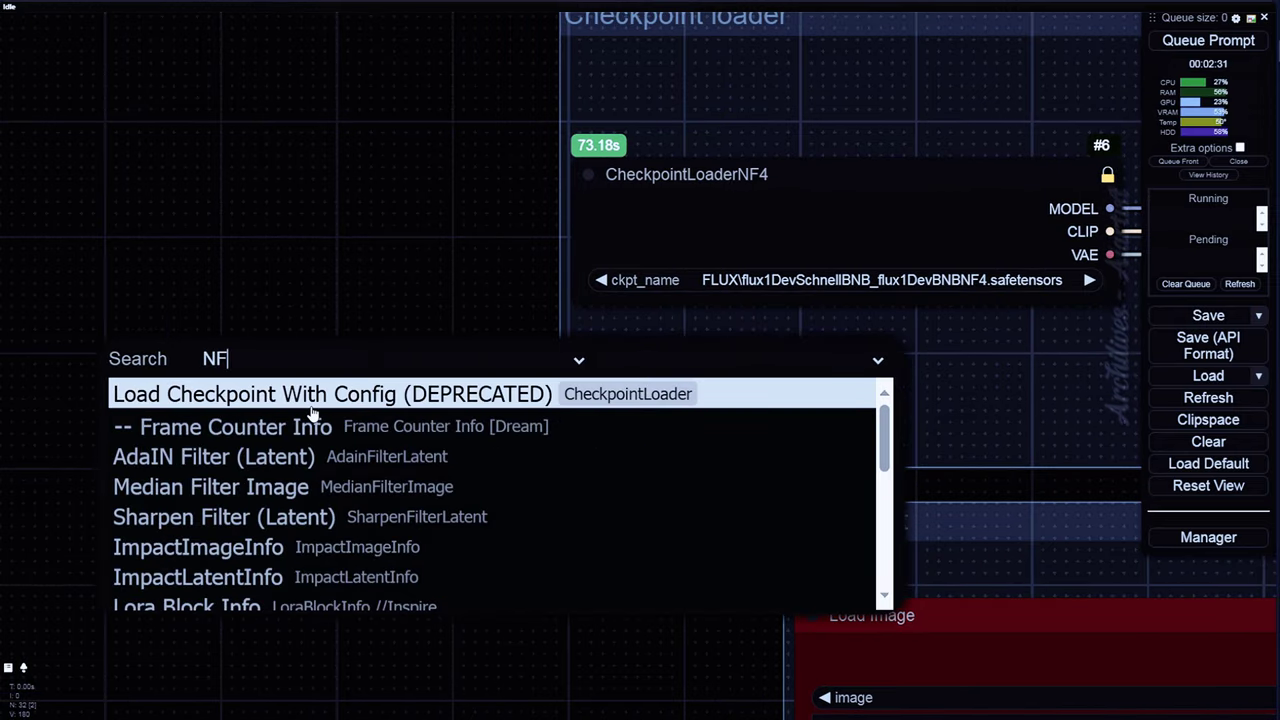
{"action": "type", "text": "4"}
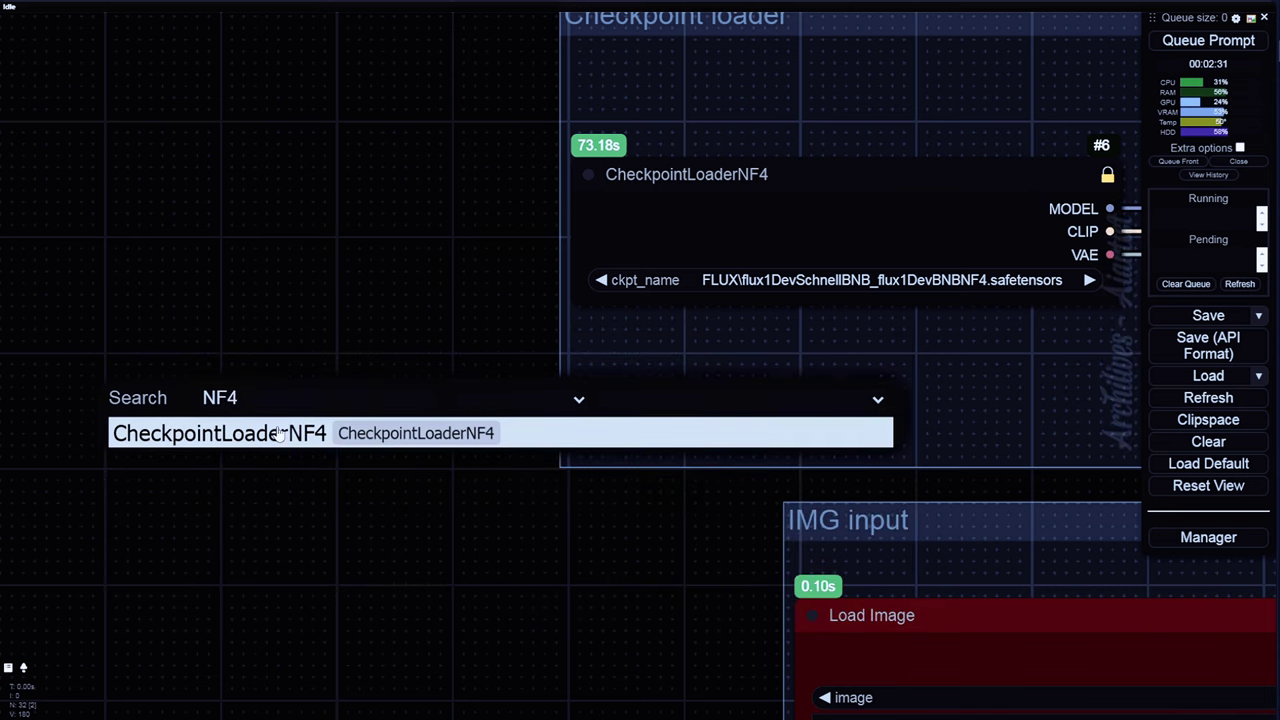
{"action": "left_click", "coordinate": [290, 434]}
- Add a Load Checkpoint node below the new CheckpointLoaderNF4 node
{"action": "double_click", "coordinate": [217, 391]}
{"action": "type", "text": "check"}
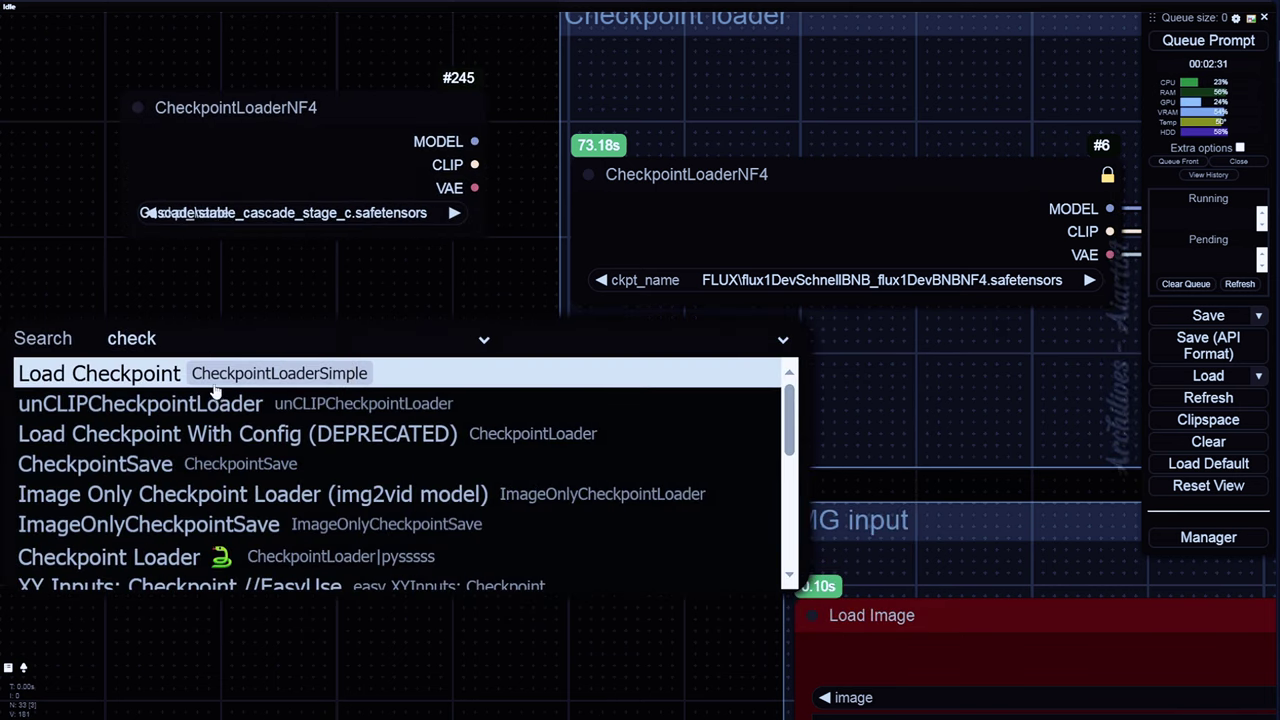
{"action": "key", "text": "Return"}
{"action": "left_click_drag", "start_coordinate": [337, 395], "coordinate": [291, 400]}
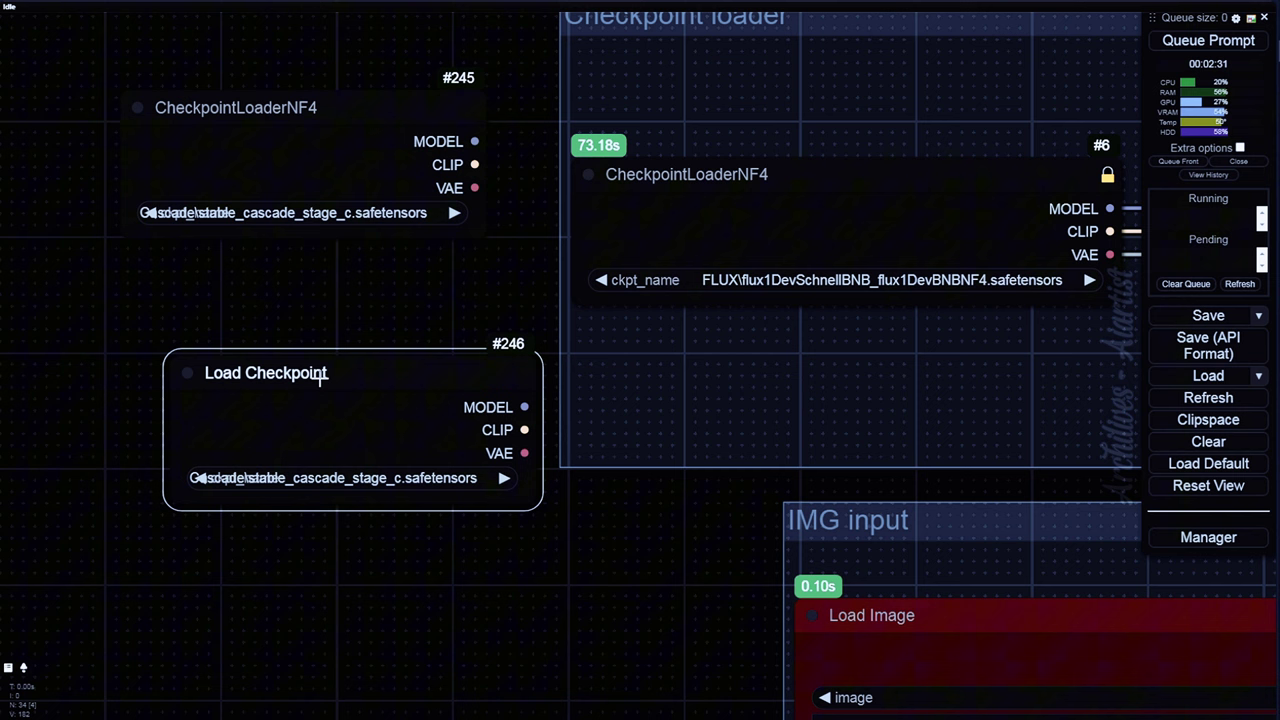
- Delete the added Load Checkpoint node and the extra CheckpointLoaderNF4 node outside the group
{"action": "left_click_drag", "start_coordinate": [366, 379], "coordinate": [331, 394]}
{"action": "key", "text": "Delete"}
{"action": "left_click_drag", "start_coordinate": [312, 134], "coordinate": [291, 149]}
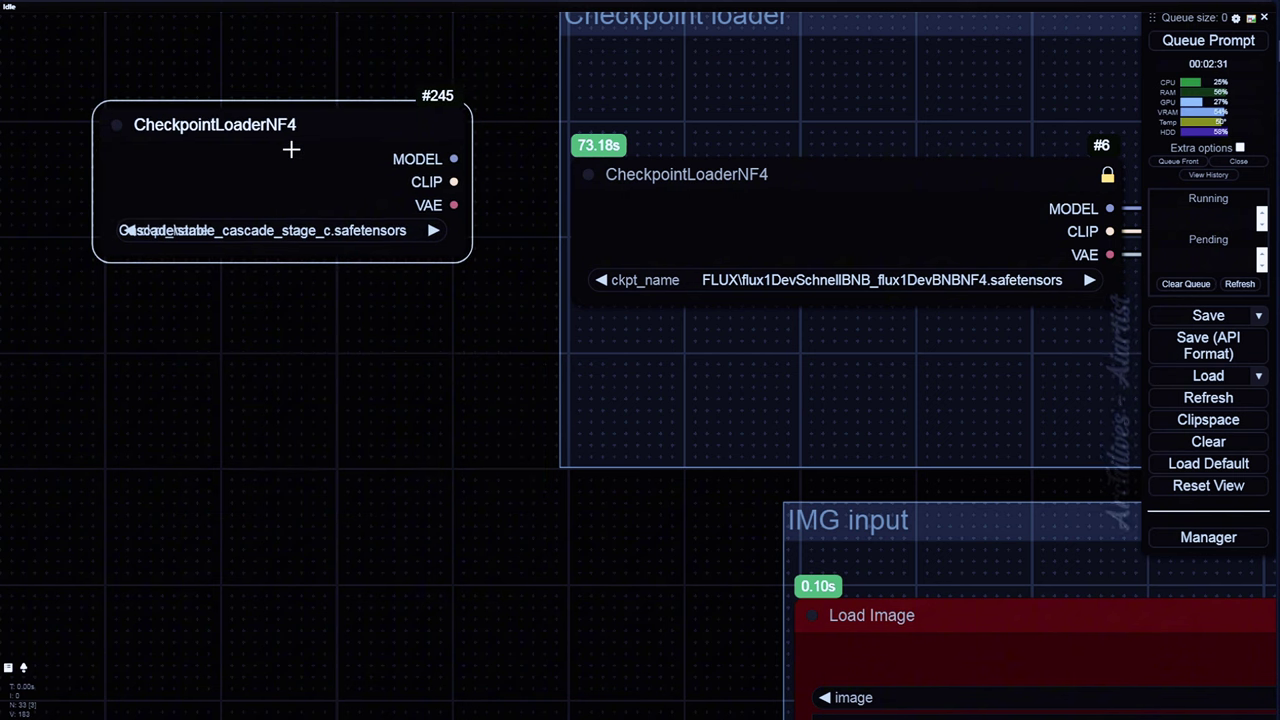
{"action": "key", "text": "Delete"}
- Set the checkpoint of the grouped CheckpointLoaderNF4 node to FLUX\flux1-dev-bnb-nf4-v2.safetensors
{"action": "left_click_drag", "start_coordinate": [588, 262], "coordinate": [333, 266]}
{"action": "scroll", "coordinate": [618, 176], "scroll_direction": "up", "scroll_amount": 5}
{"action": "scroll", "coordinate": [581, 216], "scroll_direction": "down", "scroll_amount": 2}
{"action": "scroll", "coordinate": [578, 319], "scroll_direction": "up", "scroll_amount": 3}
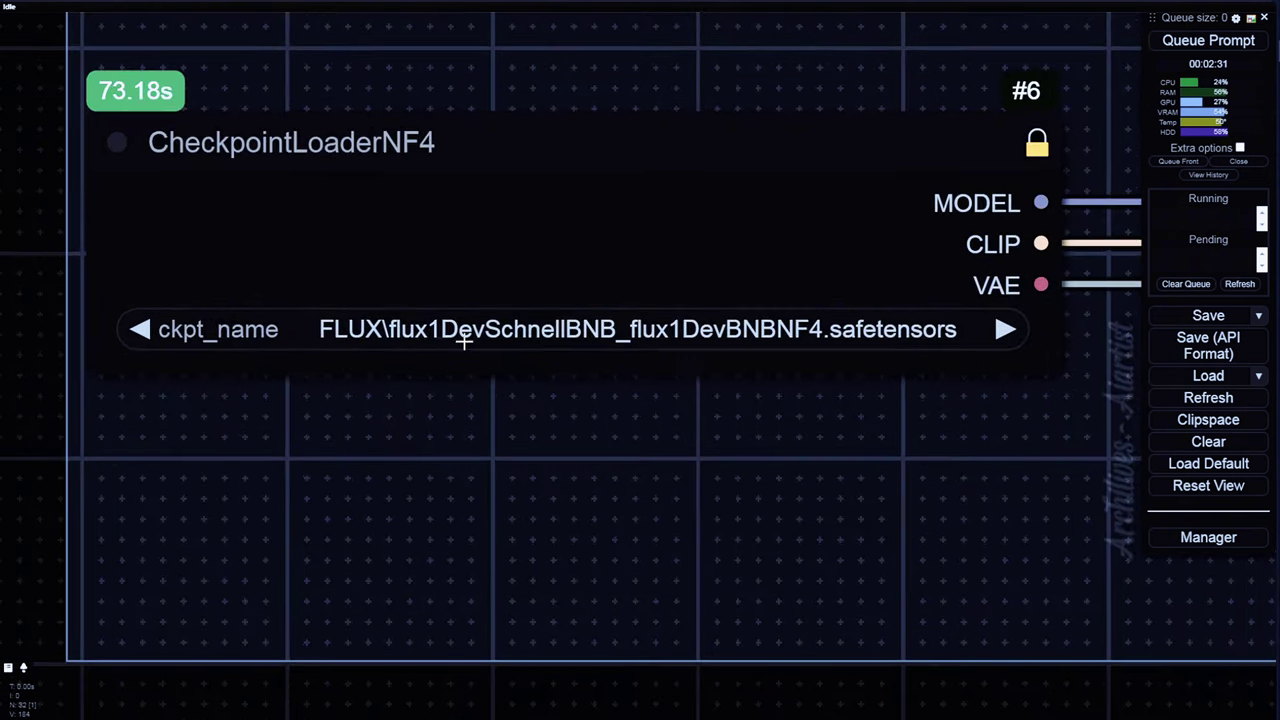
{"action": "scroll", "coordinate": [703, 217], "scroll_direction": "down", "scroll_amount": 3}
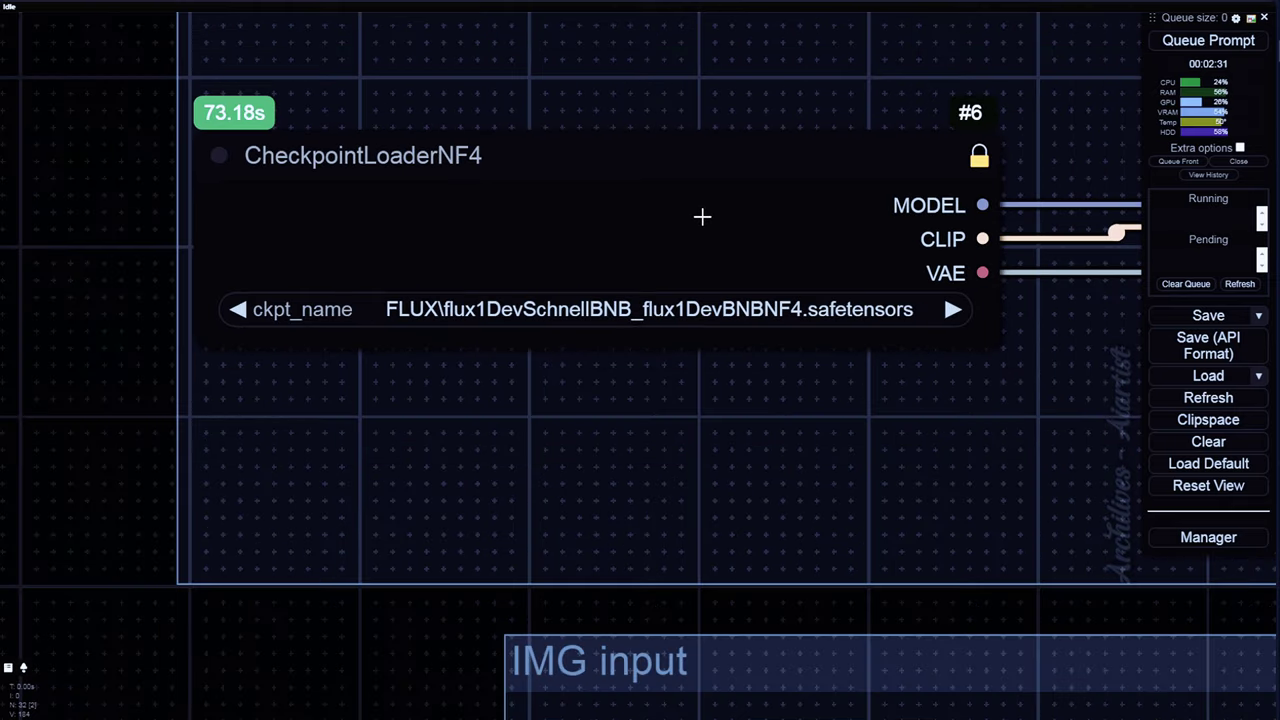
{"action": "left_click_drag", "start_coordinate": [291, 565], "coordinate": [377, 561]}
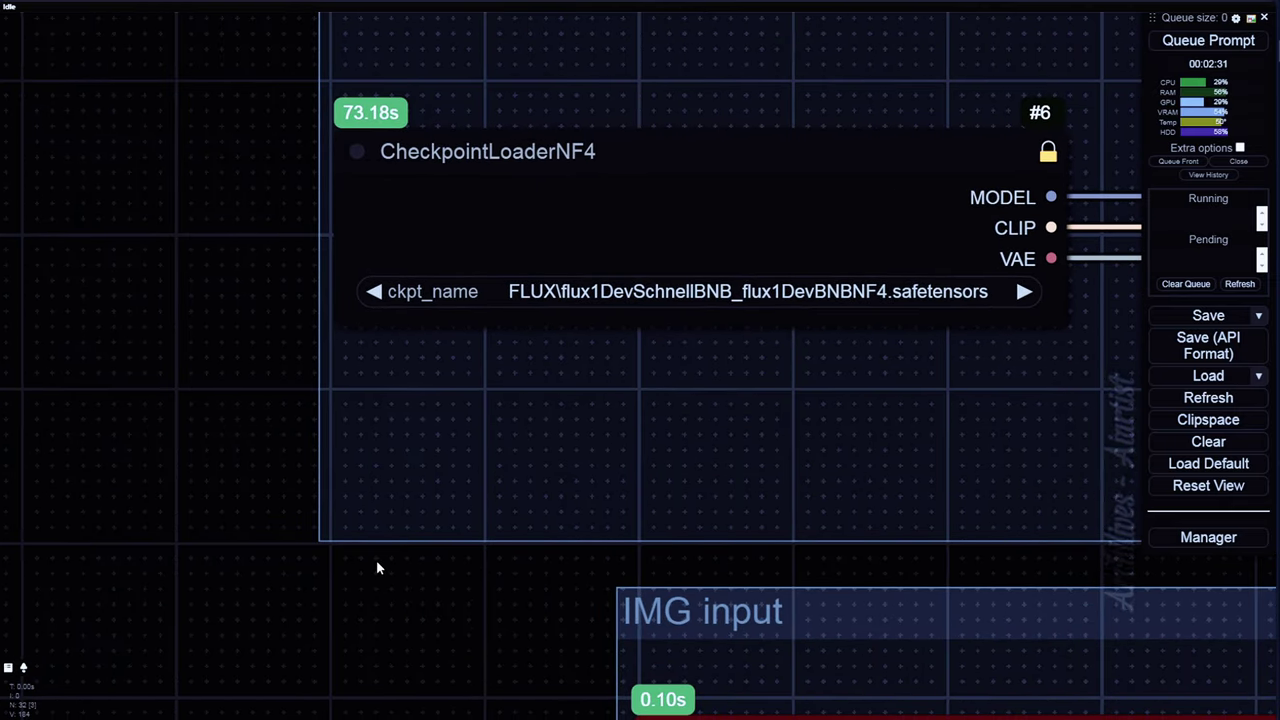
{"action": "left_click", "coordinate": [626, 291]}
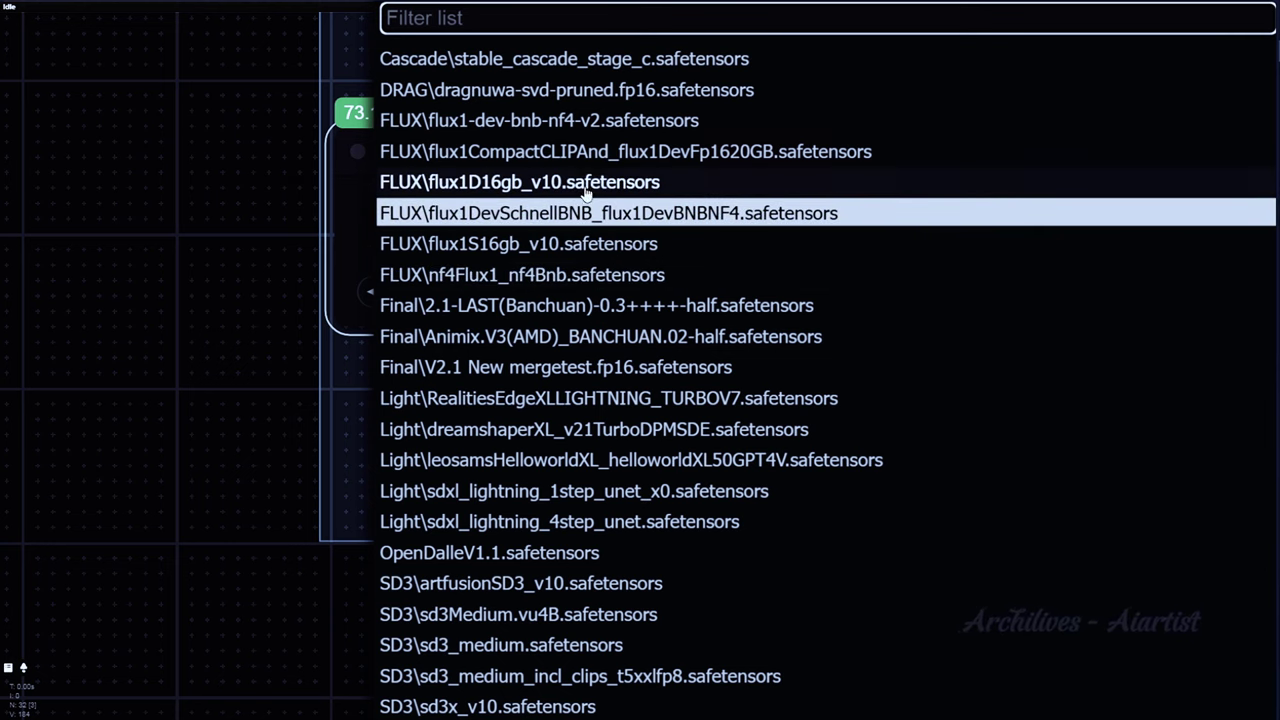
{"action": "left_click", "coordinate": [622, 124]}
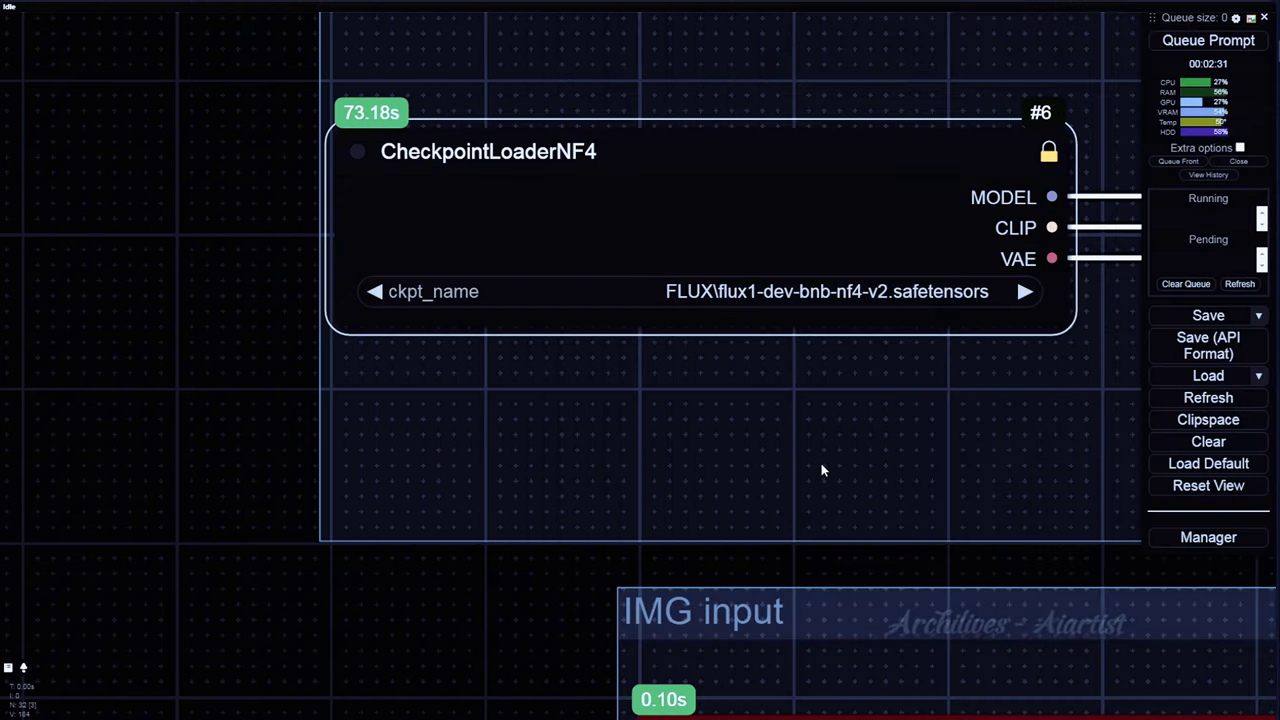
{"action": "left_click_drag", "start_coordinate": [821, 470], "coordinate": [647, 472]}
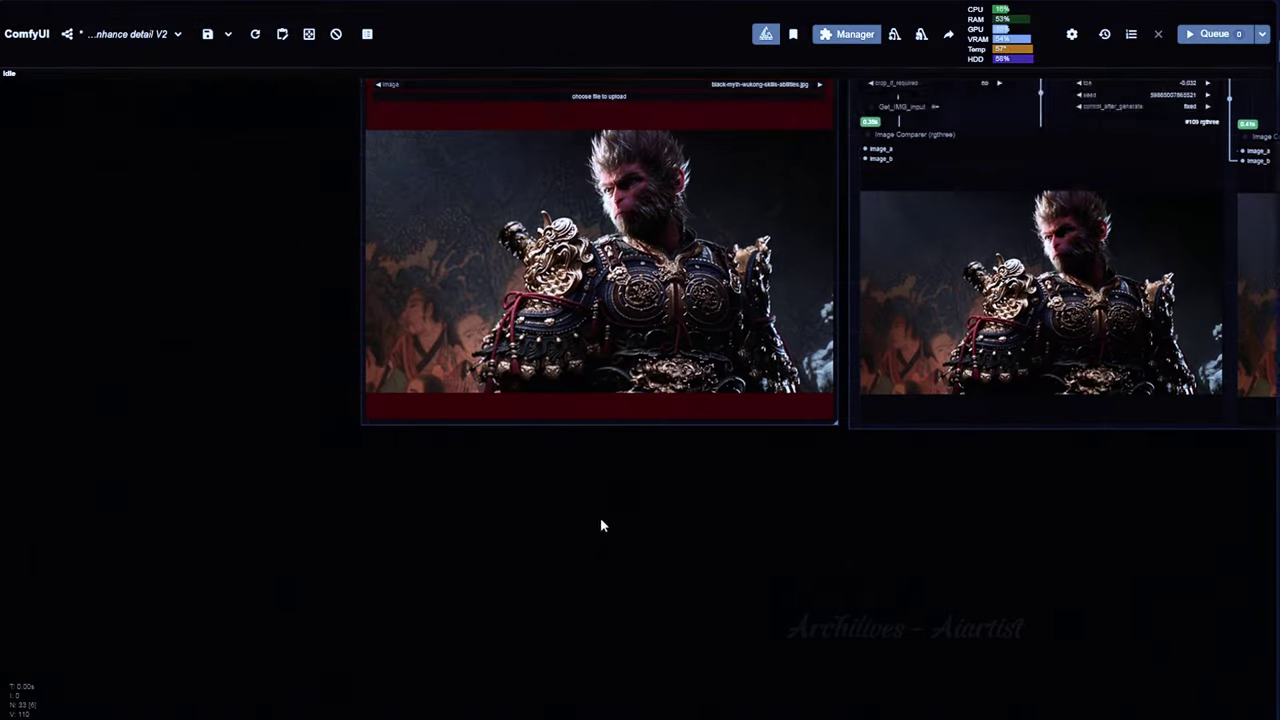
{"action": "scroll", "coordinate": [600, 523], "scroll_direction": "up", "scroll_amount": 5}
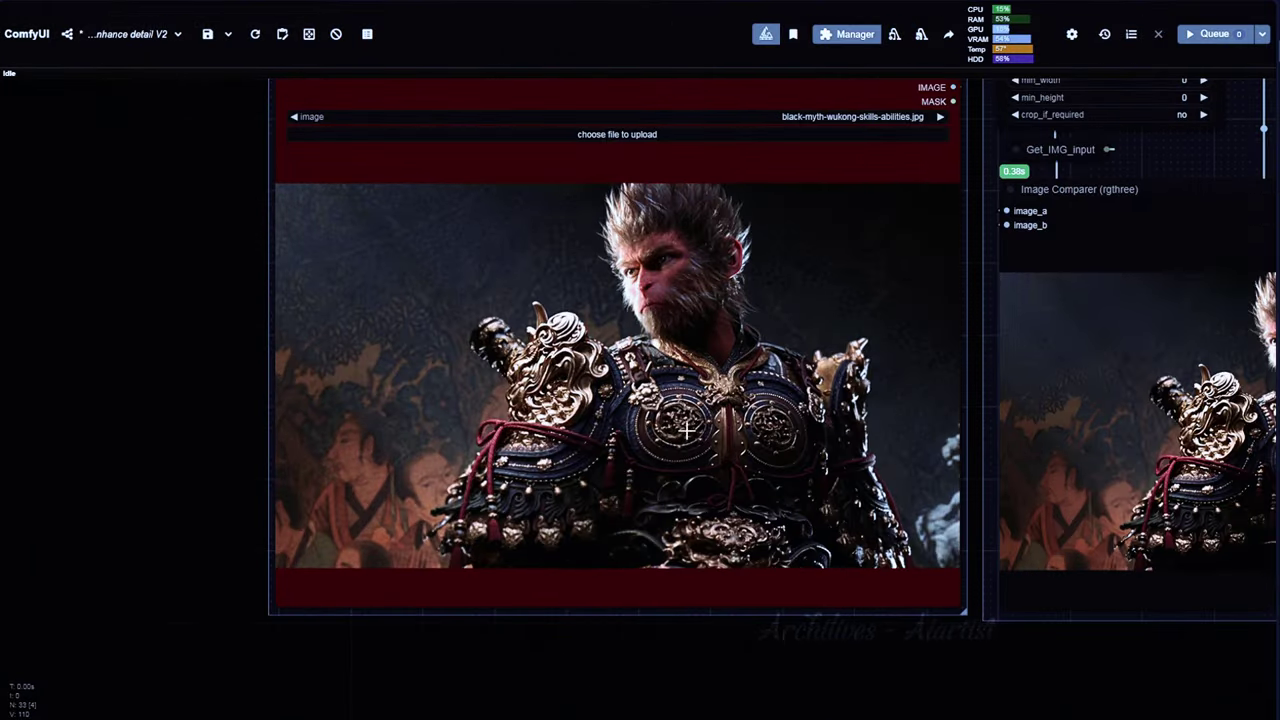
{"action": "scroll", "coordinate": [686, 430], "scroll_direction": "down", "scroll_amount": 6}
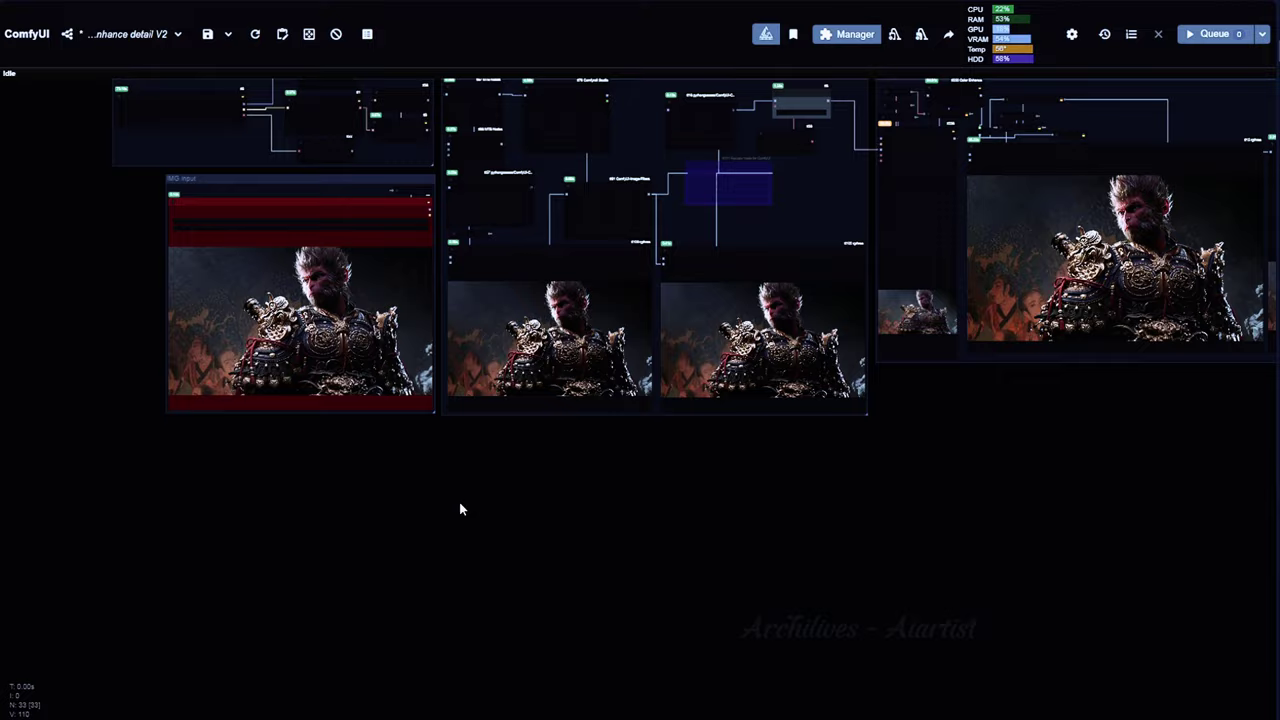
{"action": "scroll", "coordinate": [529, 590], "scroll_direction": "up", "scroll_amount": 4}
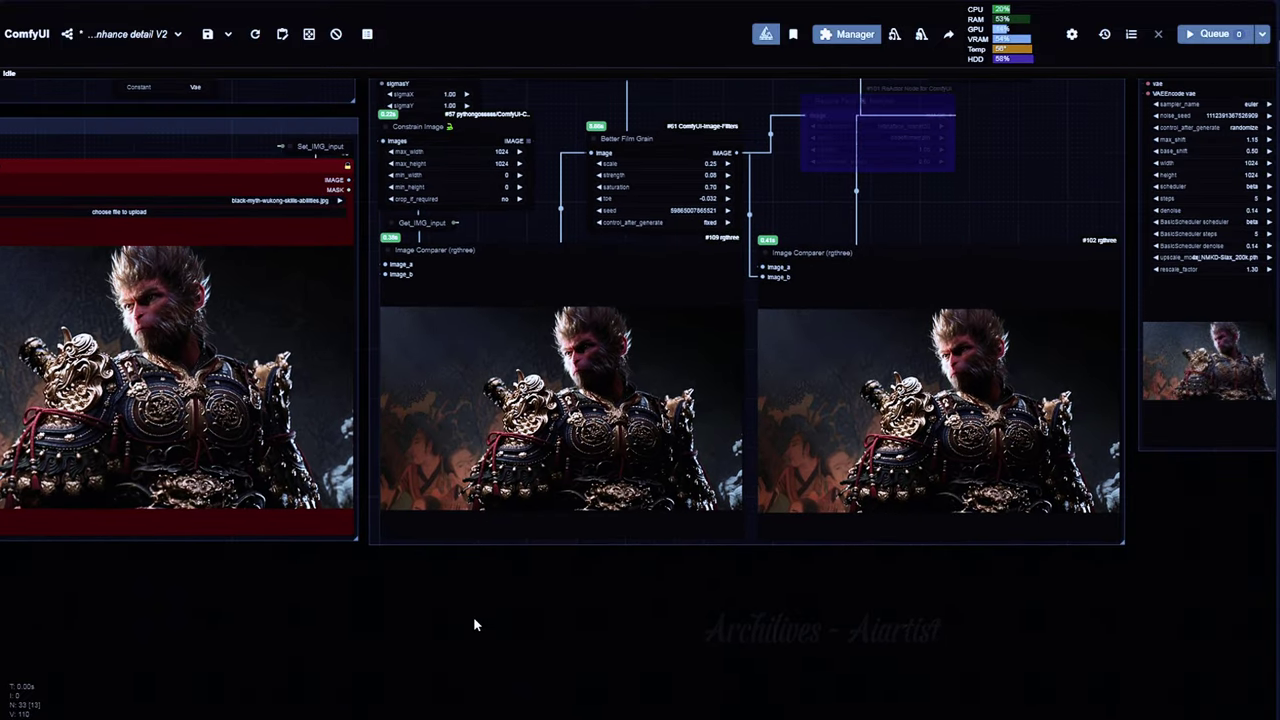
{"action": "left_click_drag", "start_coordinate": [579, 585], "coordinate": [724, 562]}
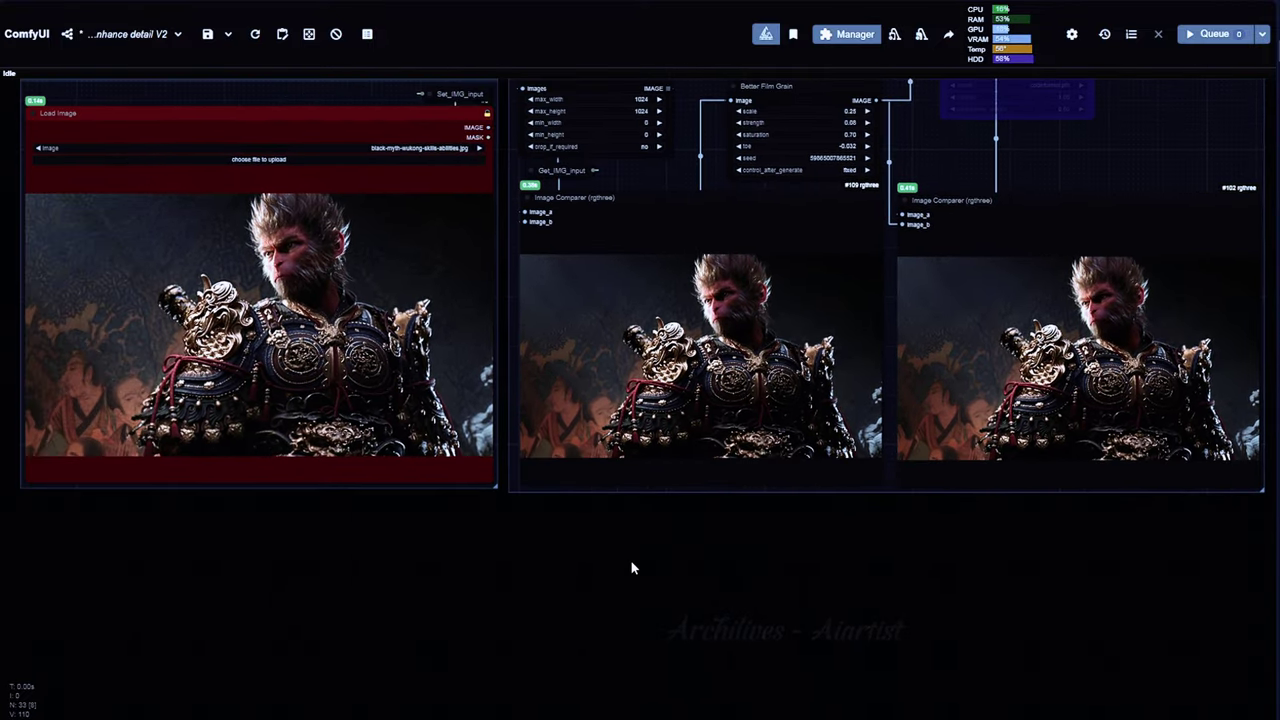
{"action": "left_click_drag", "start_coordinate": [587, 570], "coordinate": [588, 569]}
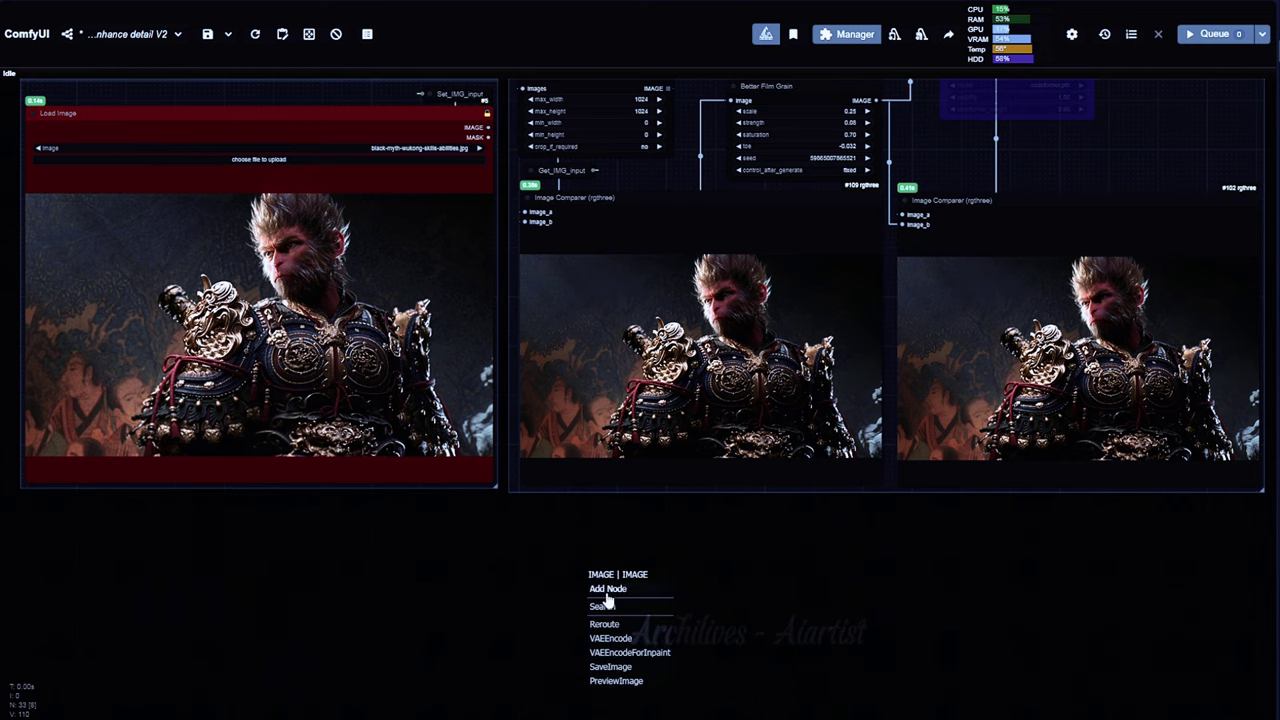
{"action": "left_click", "coordinate": [603, 606]}
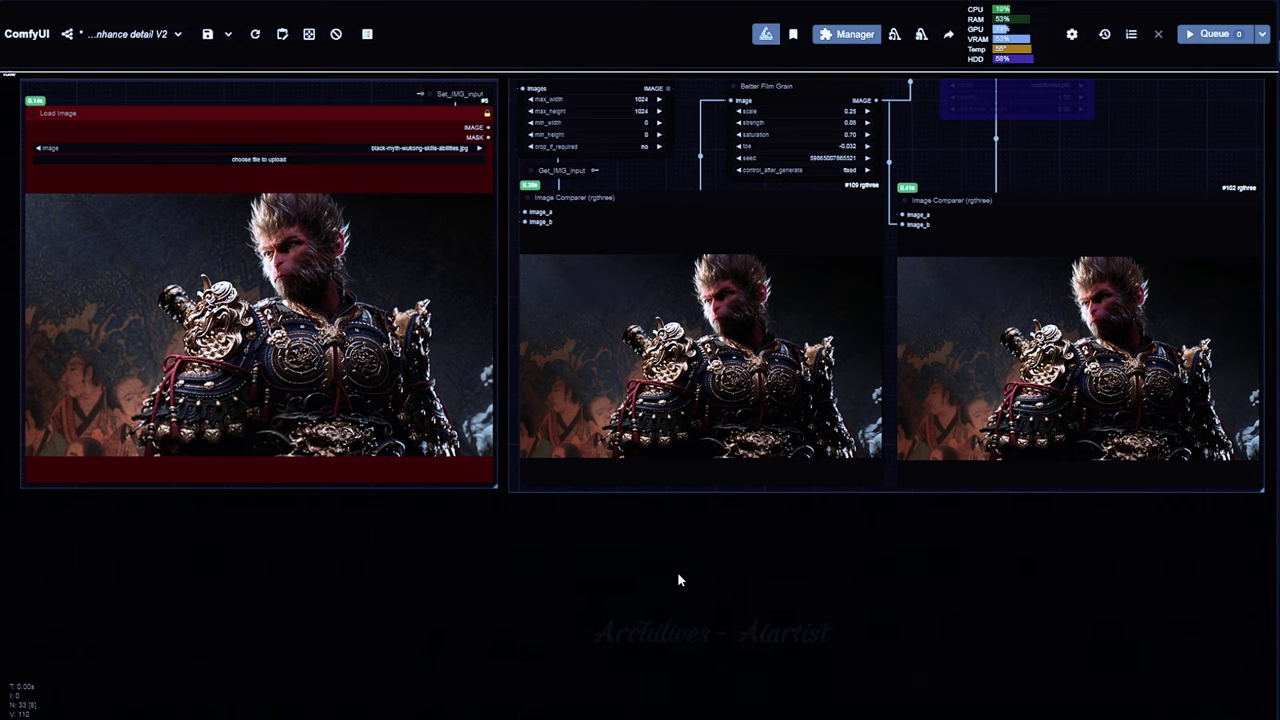
{"action": "left_click_drag", "start_coordinate": [683, 580], "coordinate": [601, 541]}
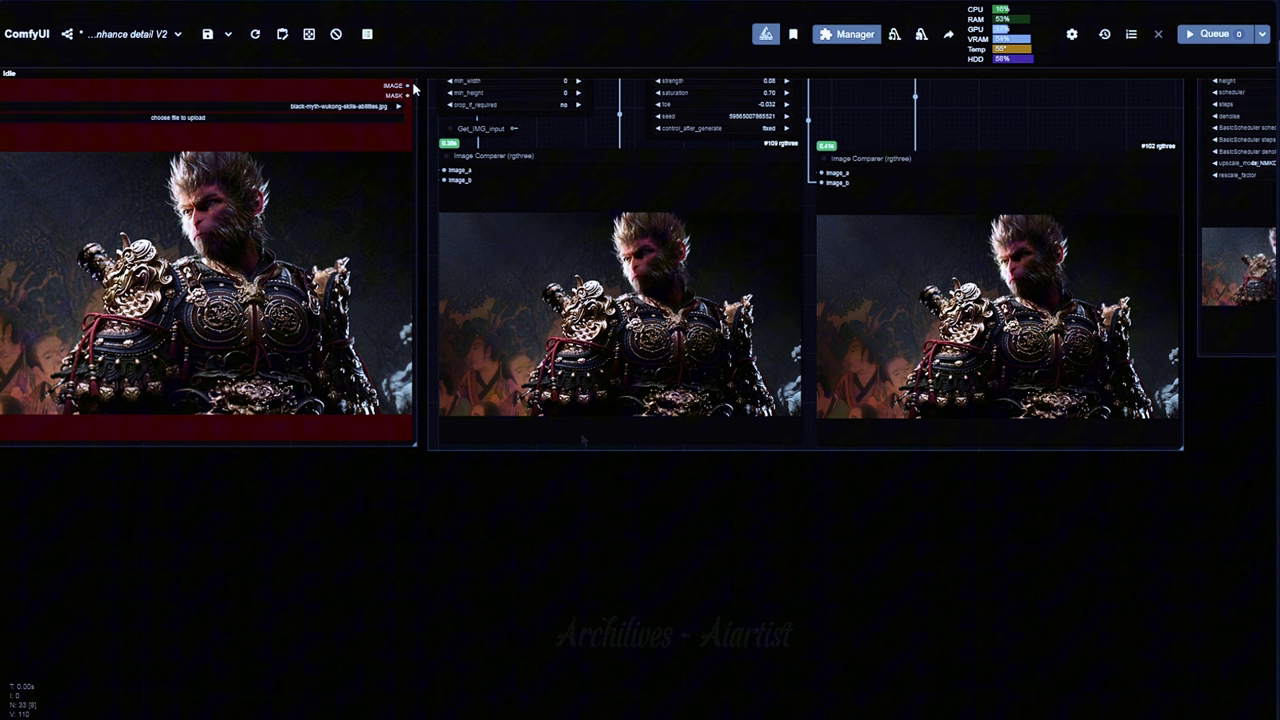
- Add an Ultimate SD Upscale node below the image groups, fed by the Load Image node's IMAGE output
{"action": "left_click_drag", "start_coordinate": [408, 88], "coordinate": [512, 582]}
{"action": "left_click", "coordinate": [548, 608]}
{"action": "type", "text": "ultima"}
{"action": "left_click", "coordinate": [560, 646]}
{"action": "scroll", "coordinate": [745, 635], "scroll_direction": "up", "scroll_amount": 4}
{"action": "left_click_drag", "start_coordinate": [745, 627], "coordinate": [888, 420]}
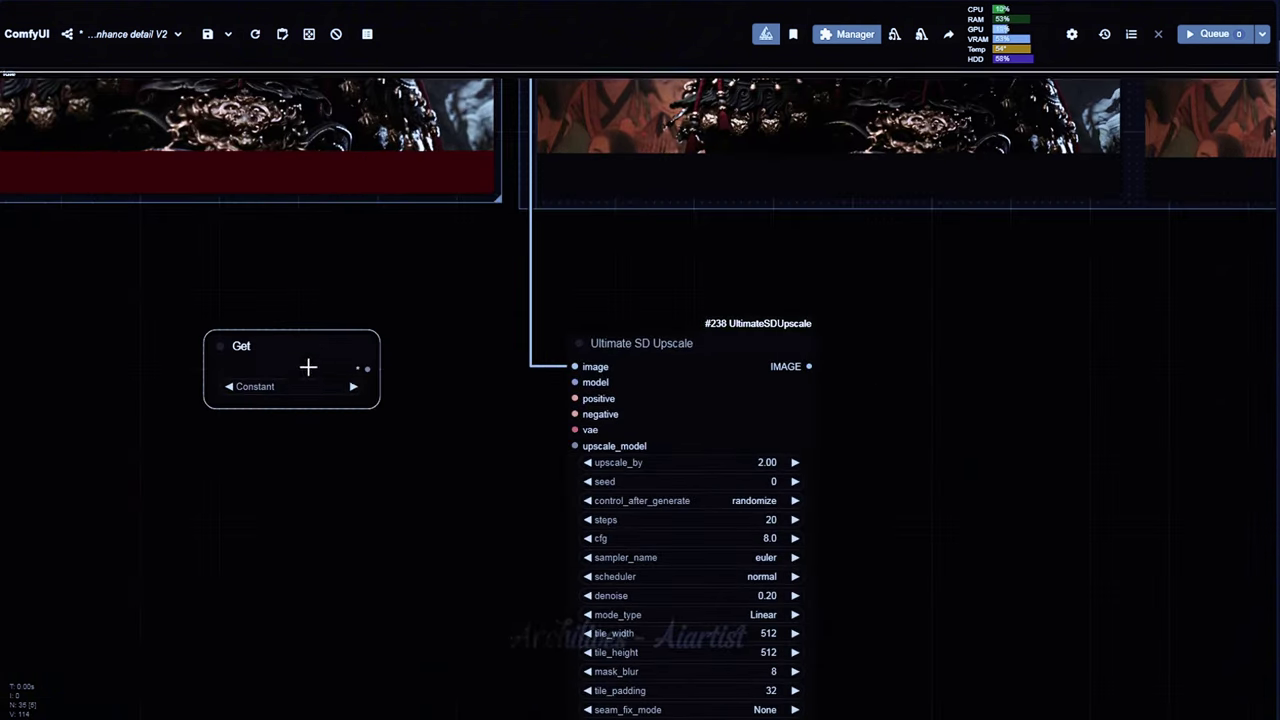
- Set the Get node to Model_1 and connect it to the Ultimate SD Upscale node's model input
{"action": "left_click_drag", "start_coordinate": [309, 369], "coordinate": [580, 481]}
{"action": "left_click", "coordinate": [458, 428]}
{"action": "left_click", "coordinate": [442, 444]}
{"action": "left_click_drag", "start_coordinate": [500, 411], "coordinate": [721, 426]}
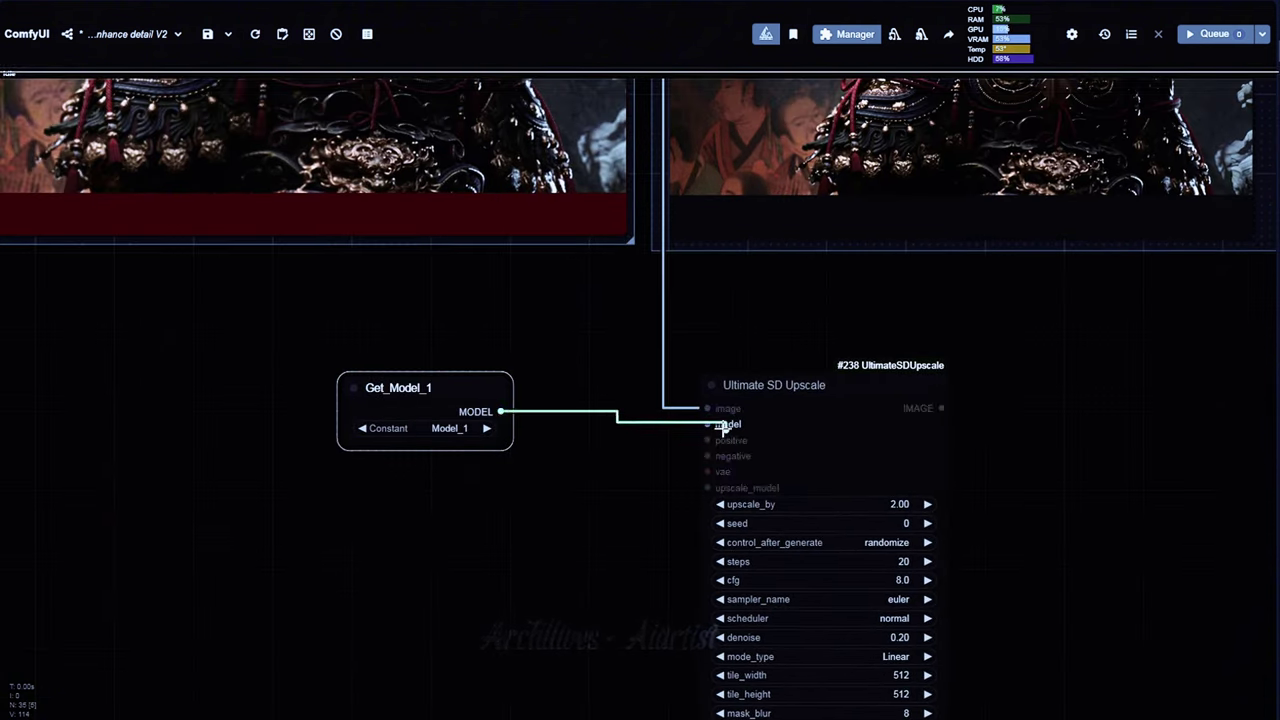
{"action": "left_click_drag", "start_coordinate": [430, 390], "coordinate": [496, 388]}
- Duplicate the Get node, set the copy to POS, and connect it to the upscaler's positive and negative inputs
{"action": "left_click_drag", "start_coordinate": [633, 416], "coordinate": [617, 338]}
{"action": "left_click_drag", "start_coordinate": [529, 332], "coordinate": [716, 364], "text": "alt"}
{"action": "left_click", "coordinate": [462, 456]}
{"action": "left_click", "coordinate": [447, 485]}
{"action": "left_click_drag", "start_coordinate": [490, 440], "coordinate": [716, 379]}
{"action": "left_click_drag", "start_coordinate": [426, 414], "coordinate": [700, 395]}
- Connect a Vae Get node to the upscaler's vae input and a Load Upscale Model node to its upscale_model input
{"action": "left_click", "coordinate": [523, 539]}
{"action": "left_click_drag", "start_coordinate": [692, 411], "coordinate": [422, 378]}
{"action": "left_click", "coordinate": [623, 668]}
{"action": "left_click_drag", "start_coordinate": [525, 368], "coordinate": [335, 366]}
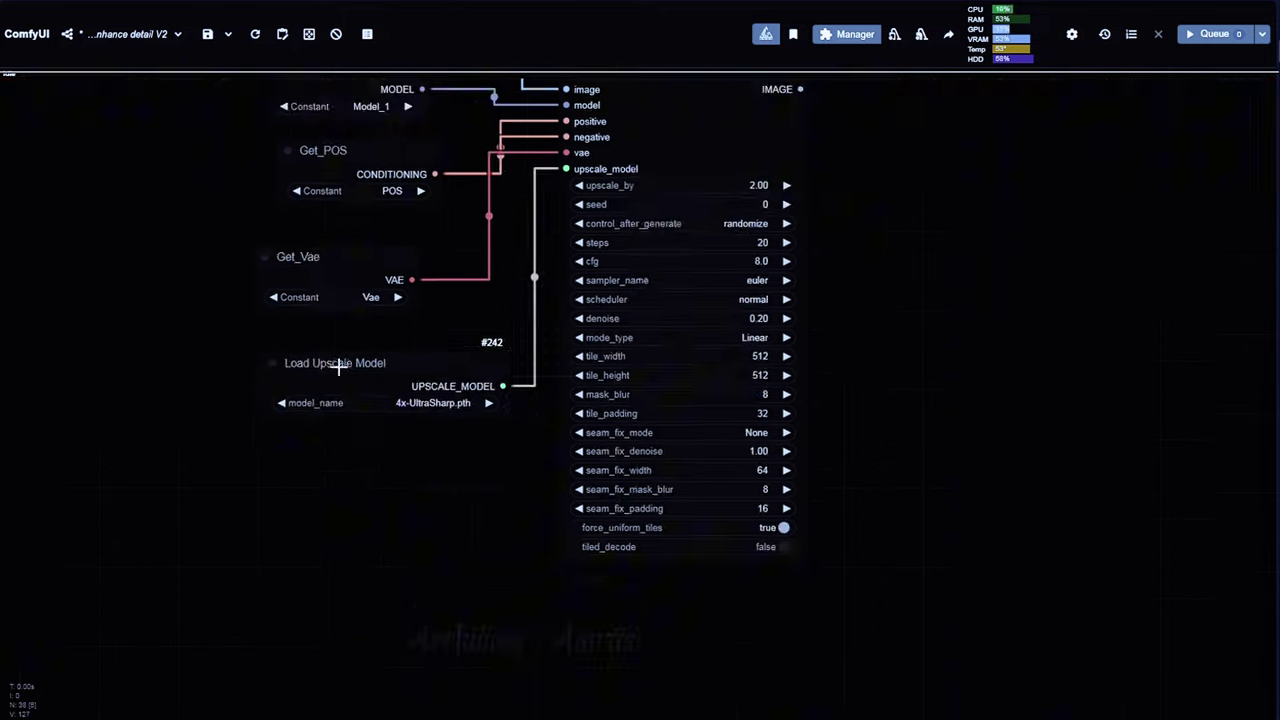
- Choose the NMKD-Siax_200k.pth model in the Load Upscale Model node
{"action": "scroll", "coordinate": [826, 363], "scroll_direction": "down", "scroll_amount": 1}
{"action": "scroll", "coordinate": [826, 363], "scroll_direction": "up", "scroll_amount": 1}
{"action": "left_click", "coordinate": [322, 570]}
{"action": "left_click", "coordinate": [414, 602]}
- Set the Ultimate SD Upscale node's scheduler to beta and inspect the upscaled preview image
{"action": "left_click_drag", "start_coordinate": [760, 270], "coordinate": [557, 242]}
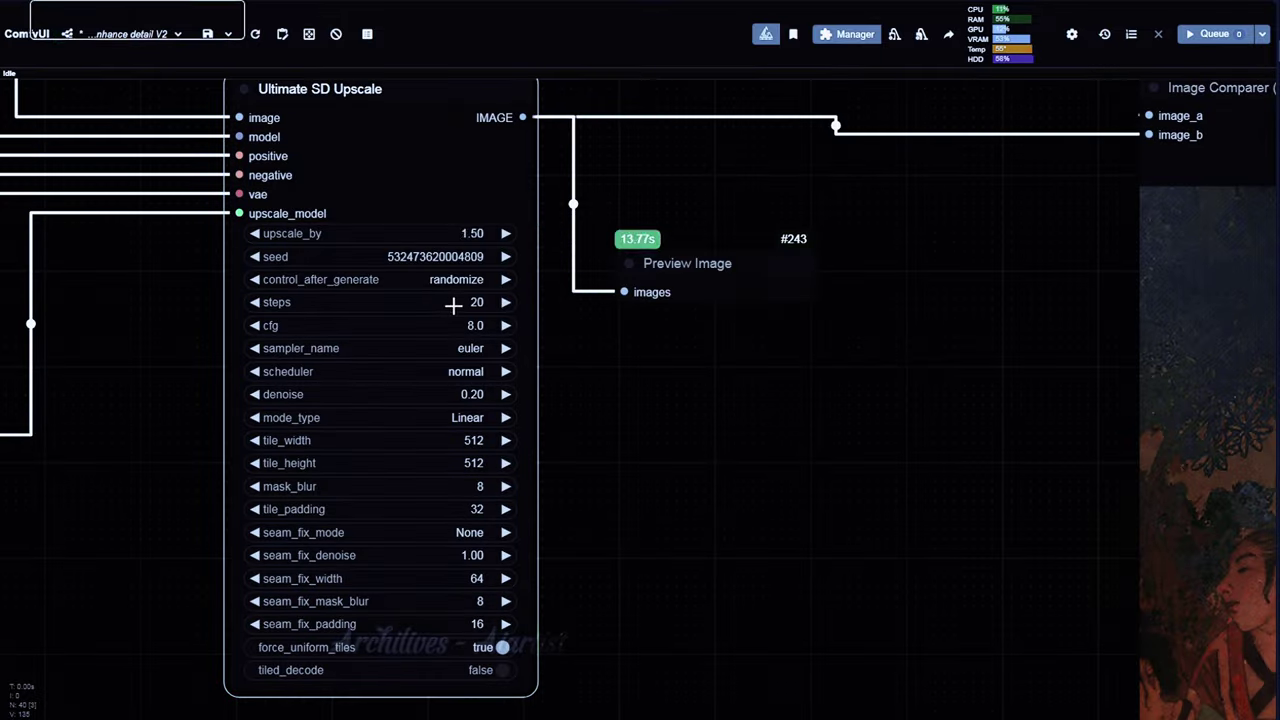
{"action": "left_click", "coordinate": [470, 371]}
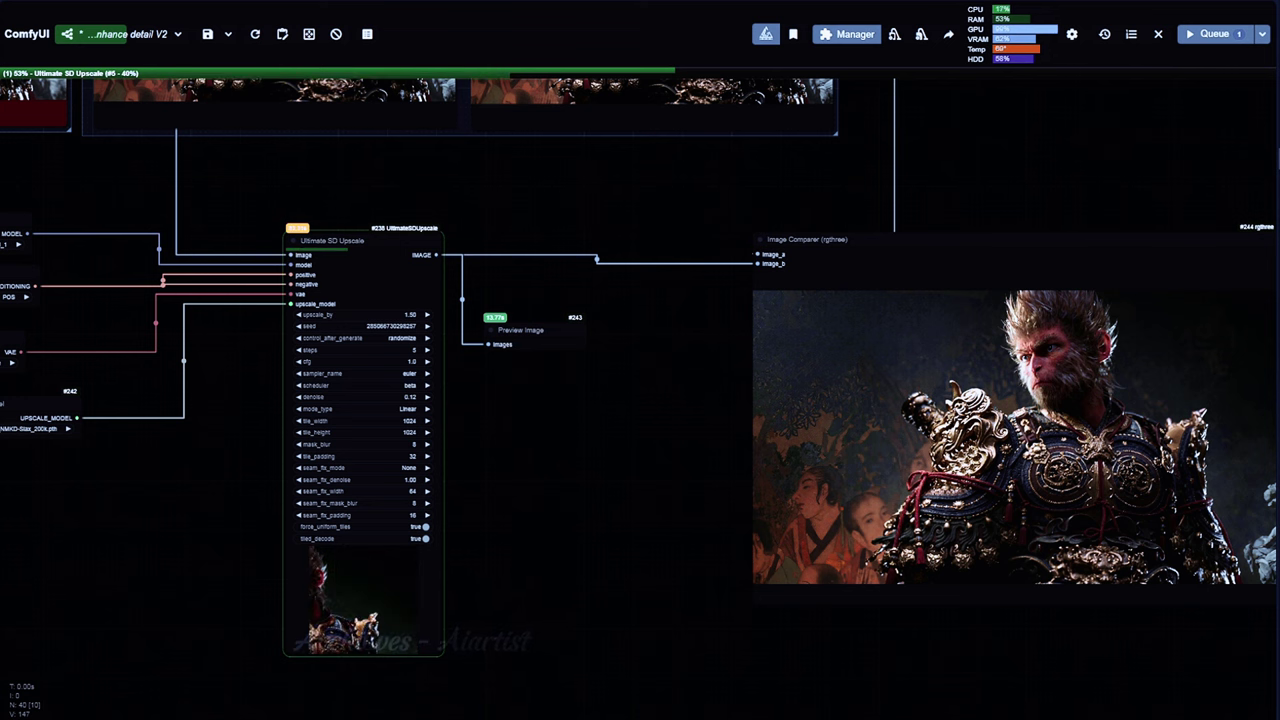
{"action": "scroll", "coordinate": [549, 474], "scroll_direction": "up", "scroll_amount": 4}
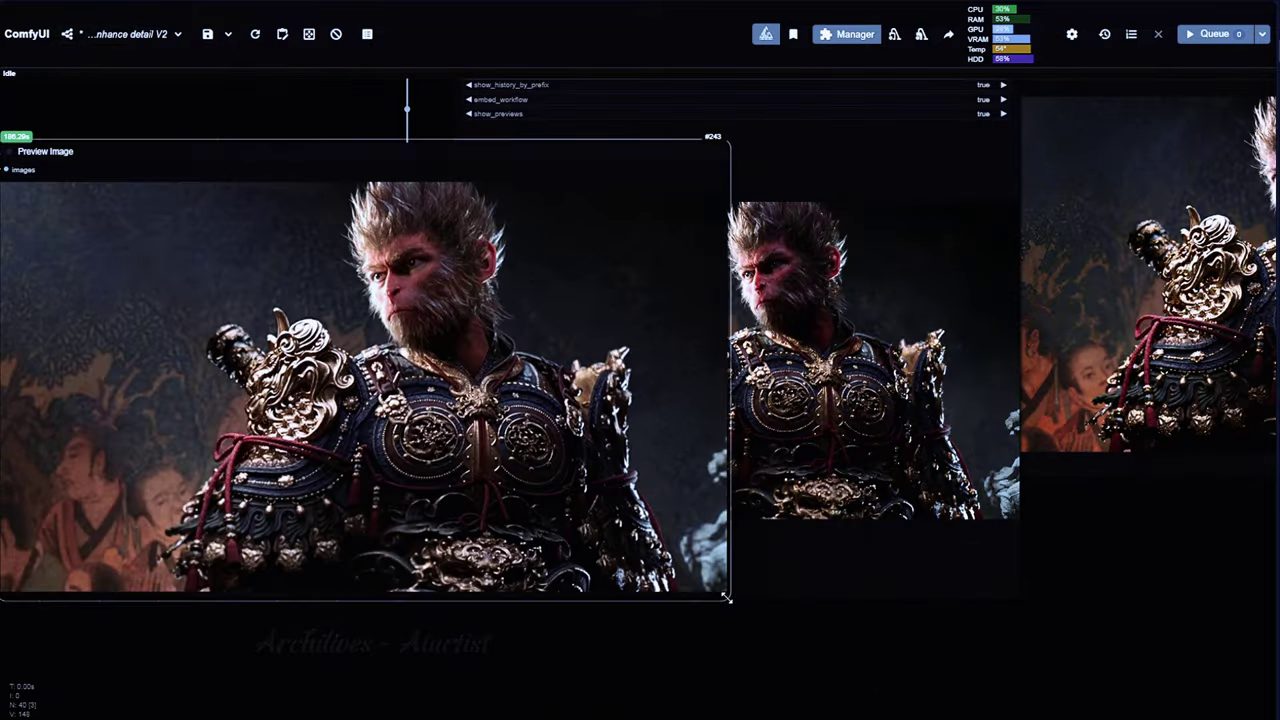
- Resize the Ultimate SD Upscale branch's Preview Image node so its picture sits at a comparable size beside the neighbouring saved image
{"action": "left_click_drag", "start_coordinate": [729, 600], "coordinate": [650, 520]}
{"action": "scroll", "coordinate": [800, 470], "scroll_direction": "up", "scroll_amount": 8}
{"action": "scroll", "coordinate": [772, 520], "scroll_direction": "down", "scroll_amount": 3}
{"action": "scroll", "coordinate": [700, 278], "scroll_direction": "up", "scroll_amount": 3}
{"action": "left_click_drag", "start_coordinate": [397, 388], "coordinate": [417, 357]}
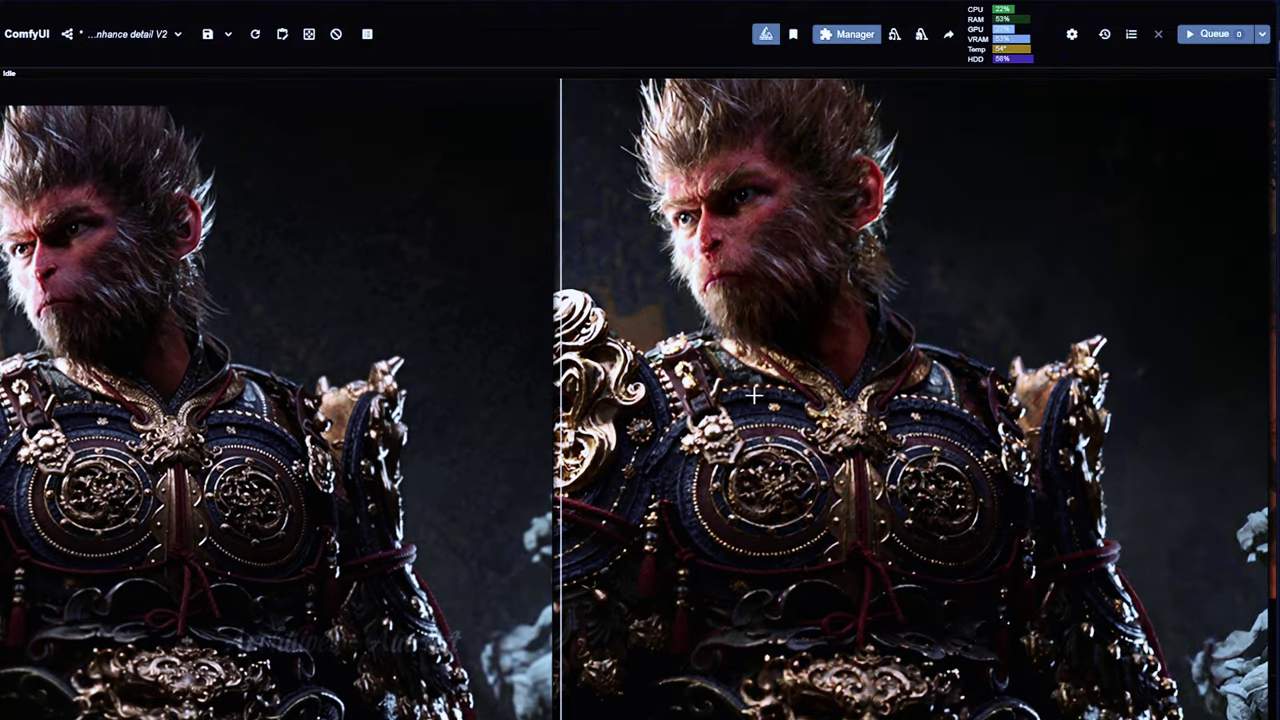
- Compare the warrior's face, fur and armour detail between the two neighbouring output images
{"action": "scroll", "coordinate": [590, 432], "scroll_direction": "down", "scroll_amount": 5}
{"action": "scroll", "coordinate": [440, 580], "scroll_direction": "up", "scroll_amount": 4}
{"action": "scroll", "coordinate": [737, 537], "scroll_direction": "down", "scroll_amount": 3}
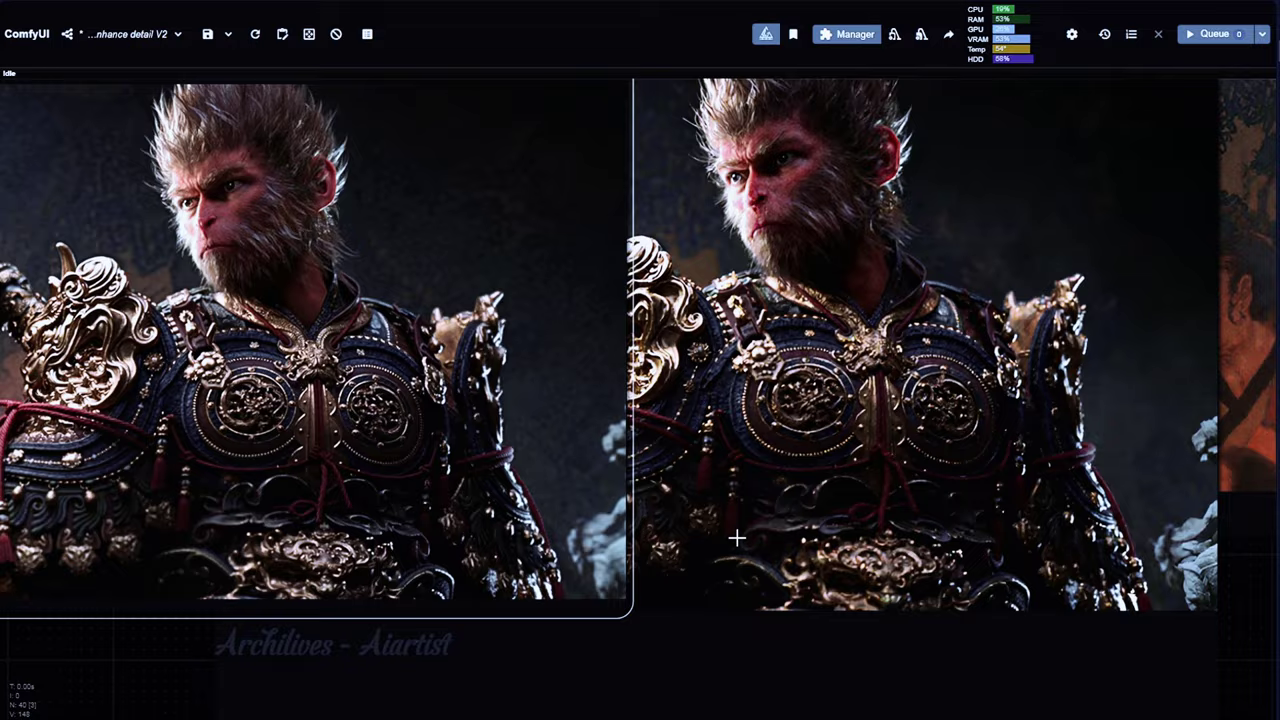
{"action": "scroll", "coordinate": [451, 240], "scroll_direction": "up", "scroll_amount": 2}
{"action": "left_click_drag", "start_coordinate": [478, 278], "coordinate": [435, 281]}
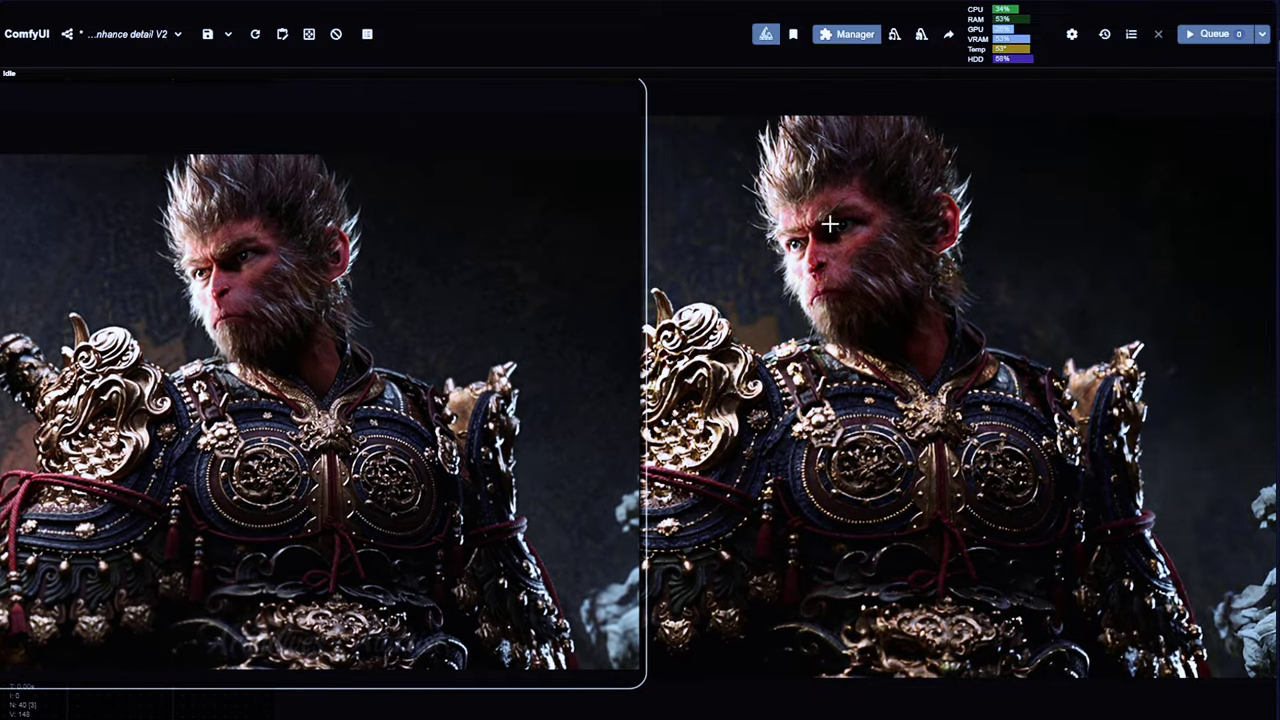
{"action": "scroll", "coordinate": [606, 230], "scroll_direction": "down", "scroll_amount": 3}
{"action": "scroll", "coordinate": [592, 309], "scroll_direction": "up", "scroll_amount": 3}
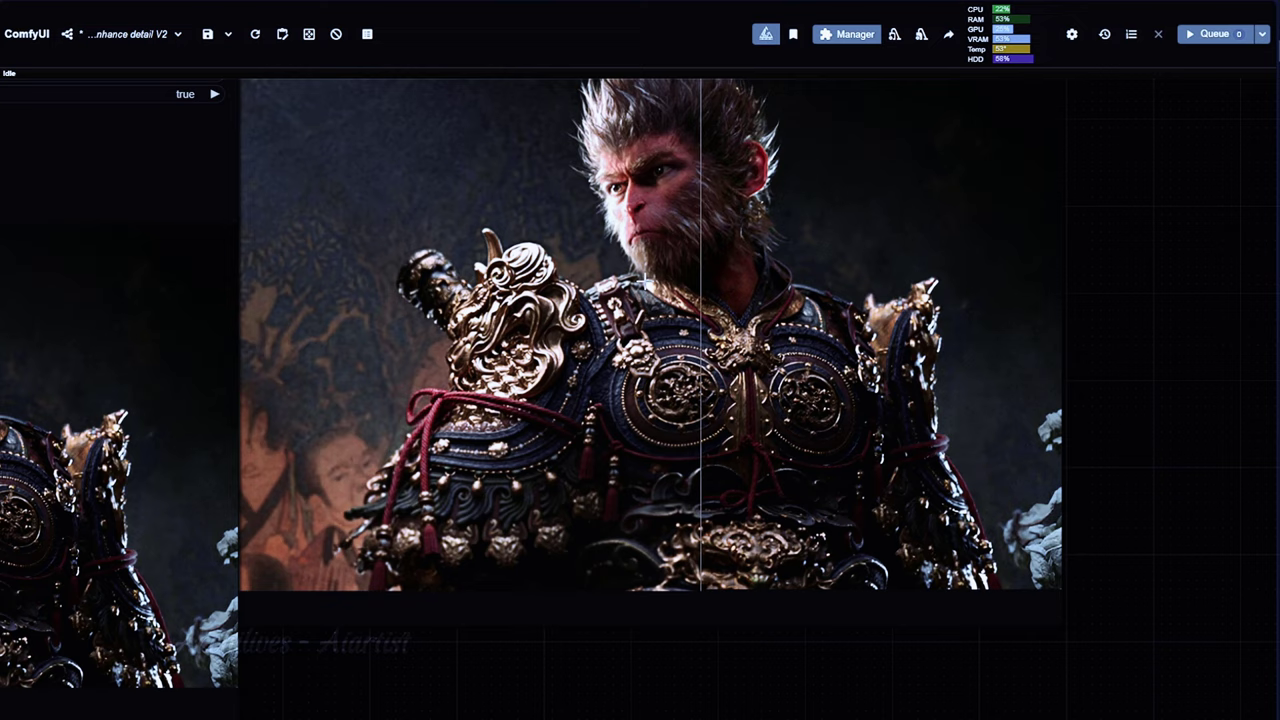
- Examine the face and gold shoulder armour in the Image Comparer, sweeping the divider between both versions
{"action": "scroll", "coordinate": [460, 388], "scroll_direction": "down", "scroll_amount": 5}
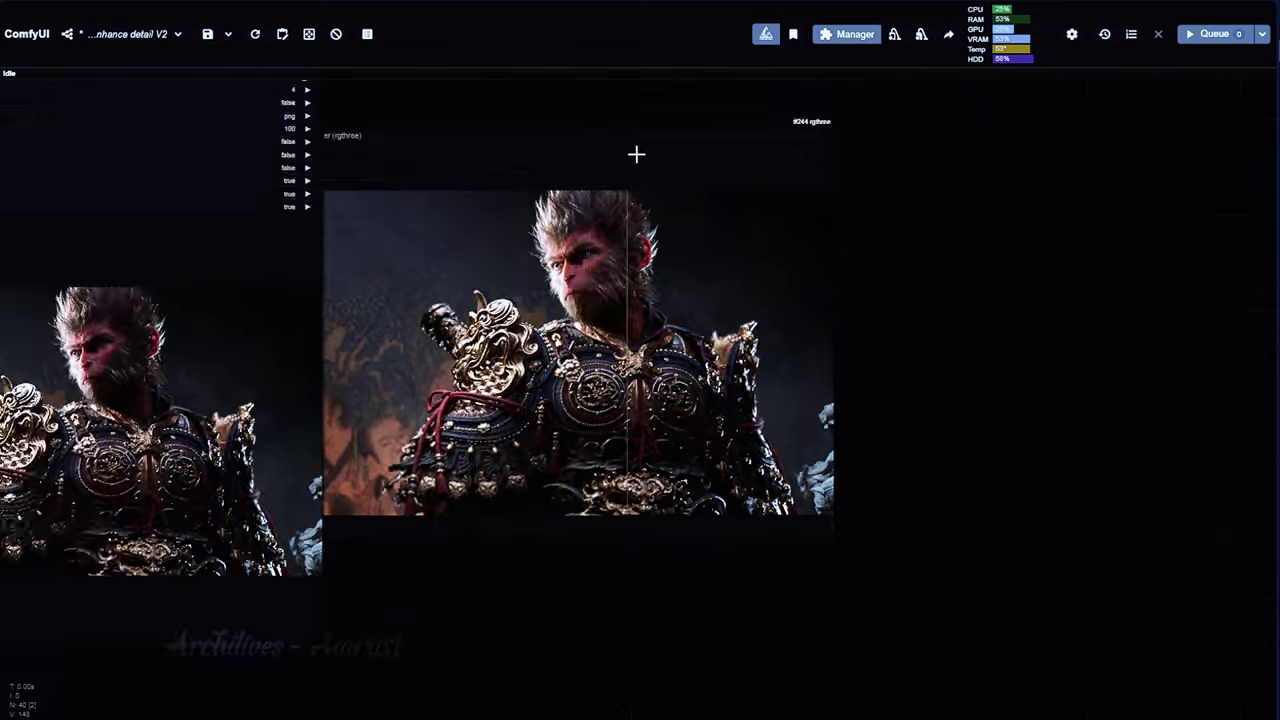
{"action": "scroll", "coordinate": [584, 262], "scroll_direction": "up", "scroll_amount": 18}
{"action": "scroll", "coordinate": [700, 260], "scroll_direction": "down", "scroll_amount": 2}
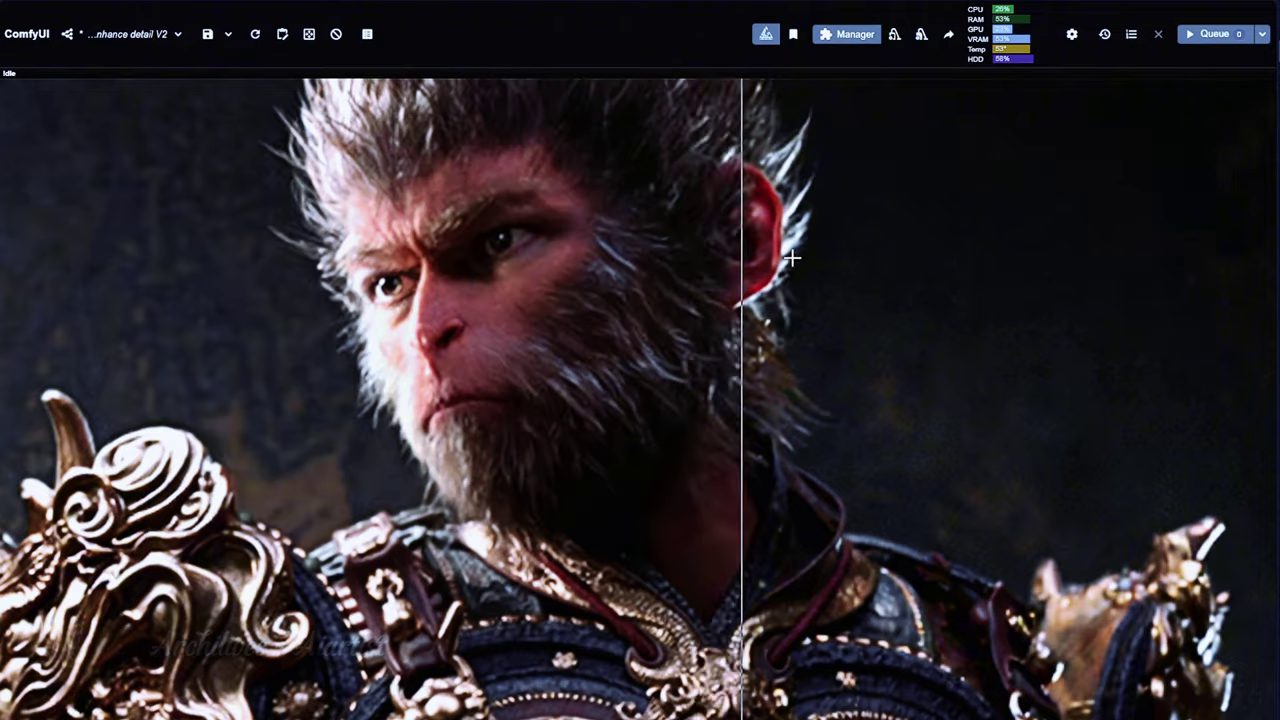
{"action": "scroll", "coordinate": [657, 223], "scroll_direction": "down", "scroll_amount": 4}
{"action": "scroll", "coordinate": [433, 420], "scroll_direction": "up", "scroll_amount": 5}
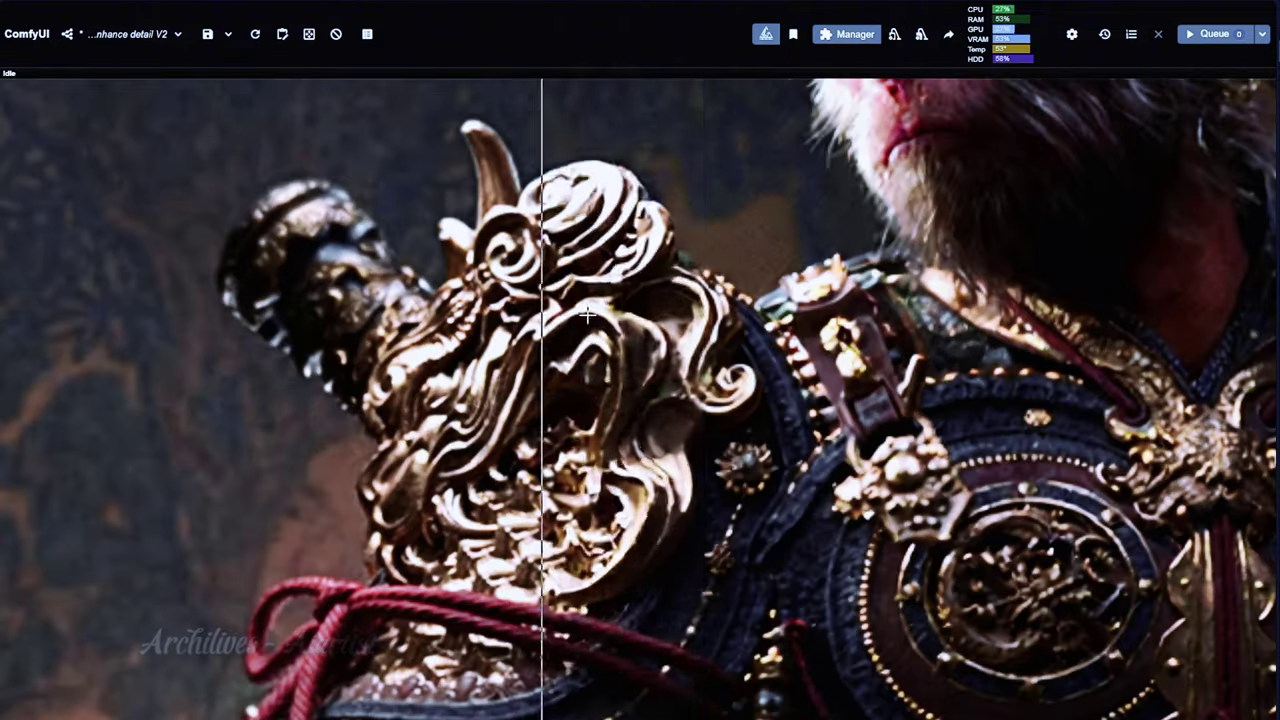
{"action": "scroll", "coordinate": [270, 322], "scroll_direction": "down", "scroll_amount": 3}
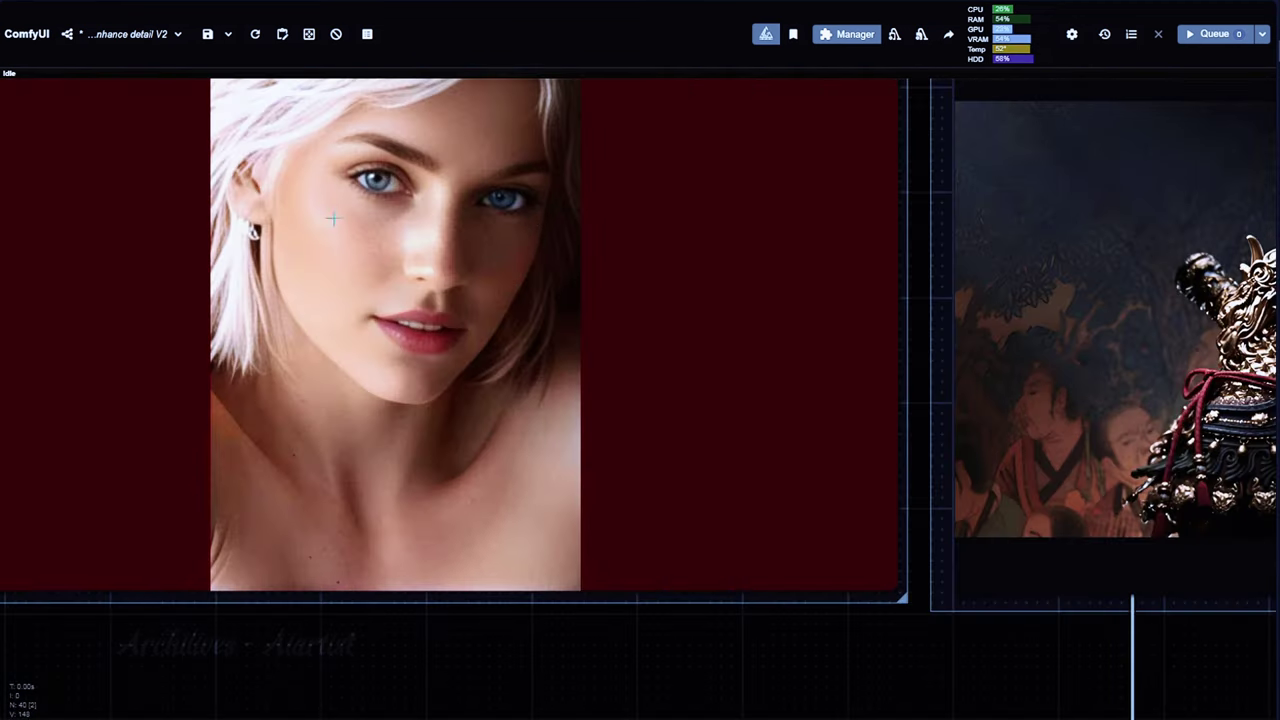
- Check the blonde woman's portrait in the image input node and queue the workflow with it
{"action": "scroll", "coordinate": [470, 180], "scroll_direction": "up", "scroll_amount": 3}
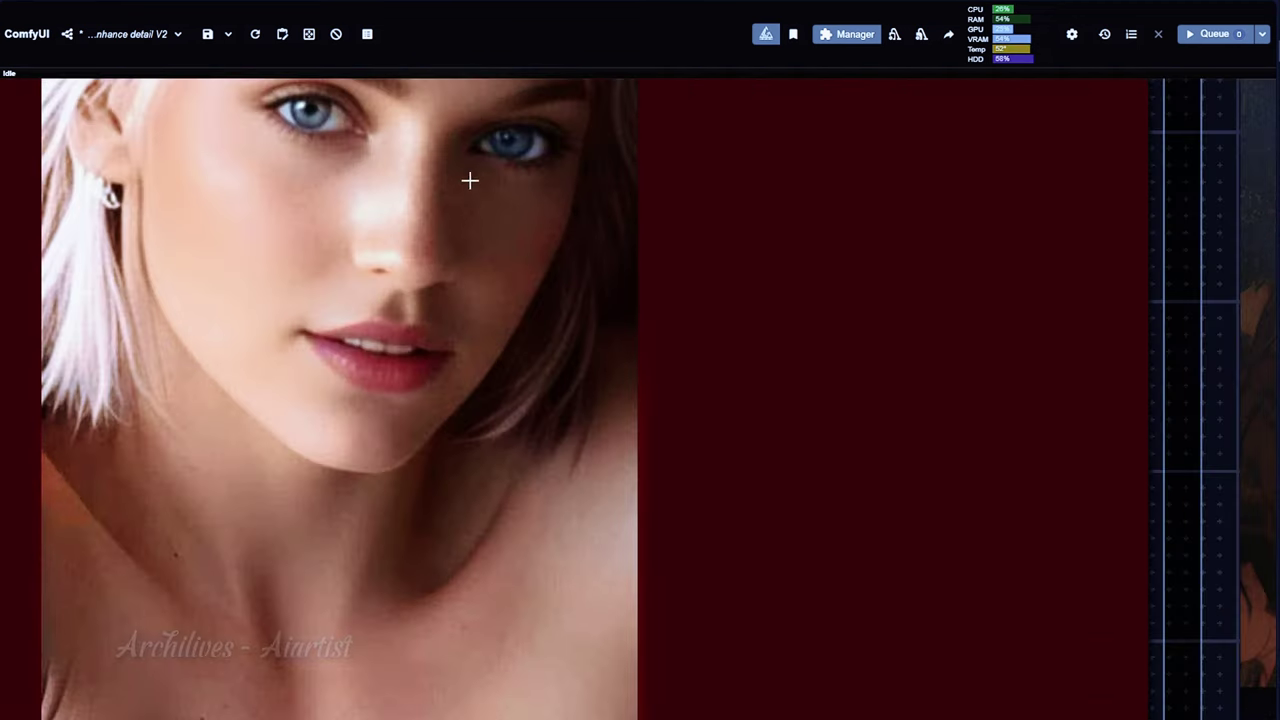
{"action": "scroll", "coordinate": [412, 310], "scroll_direction": "down", "scroll_amount": 9}
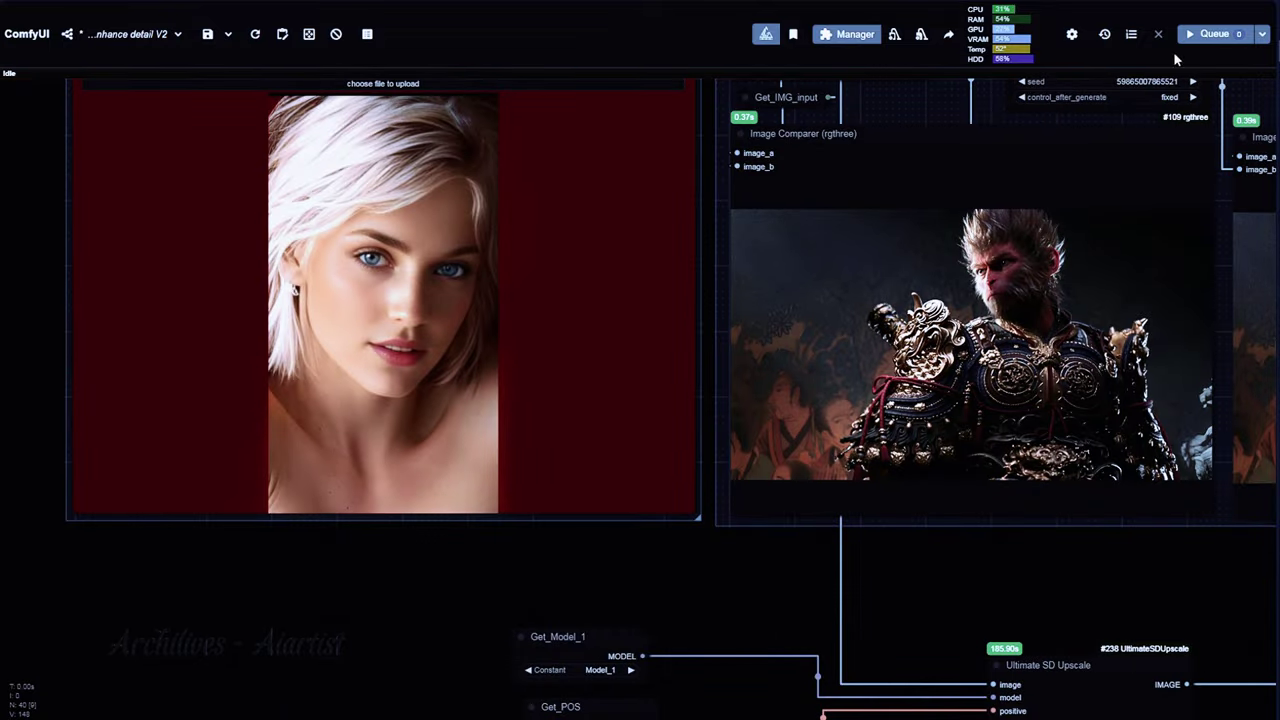
{"action": "left_click_drag", "start_coordinate": [308, 650], "coordinate": [114, 383]}
{"action": "scroll", "coordinate": [114, 383], "scroll_direction": "down", "scroll_amount": 9}
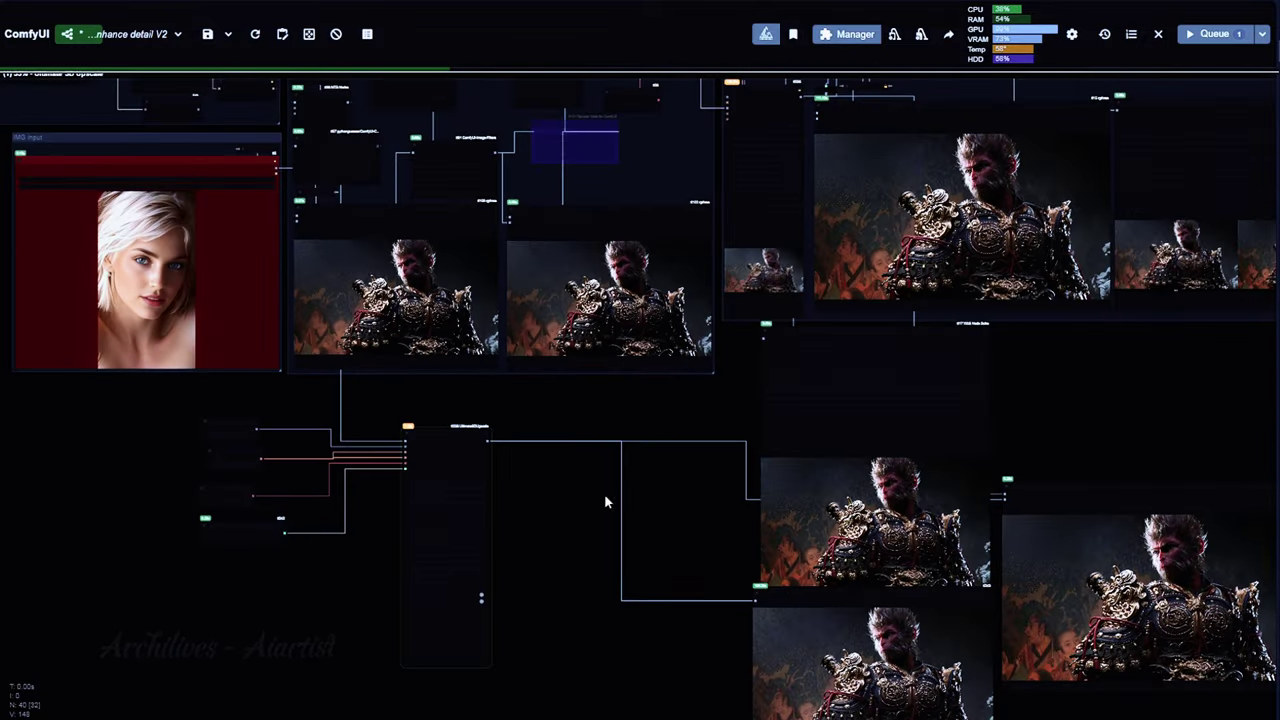
- Follow the run from the Ultimate SD Upscale node to its preview and Image Comparer nodes
{"action": "left_click_drag", "start_coordinate": [606, 500], "coordinate": [74, 219]}
{"action": "scroll", "coordinate": [173, 285], "scroll_direction": "up", "scroll_amount": 5}
{"action": "left_click_drag", "start_coordinate": [174, 280], "coordinate": [773, 339]}
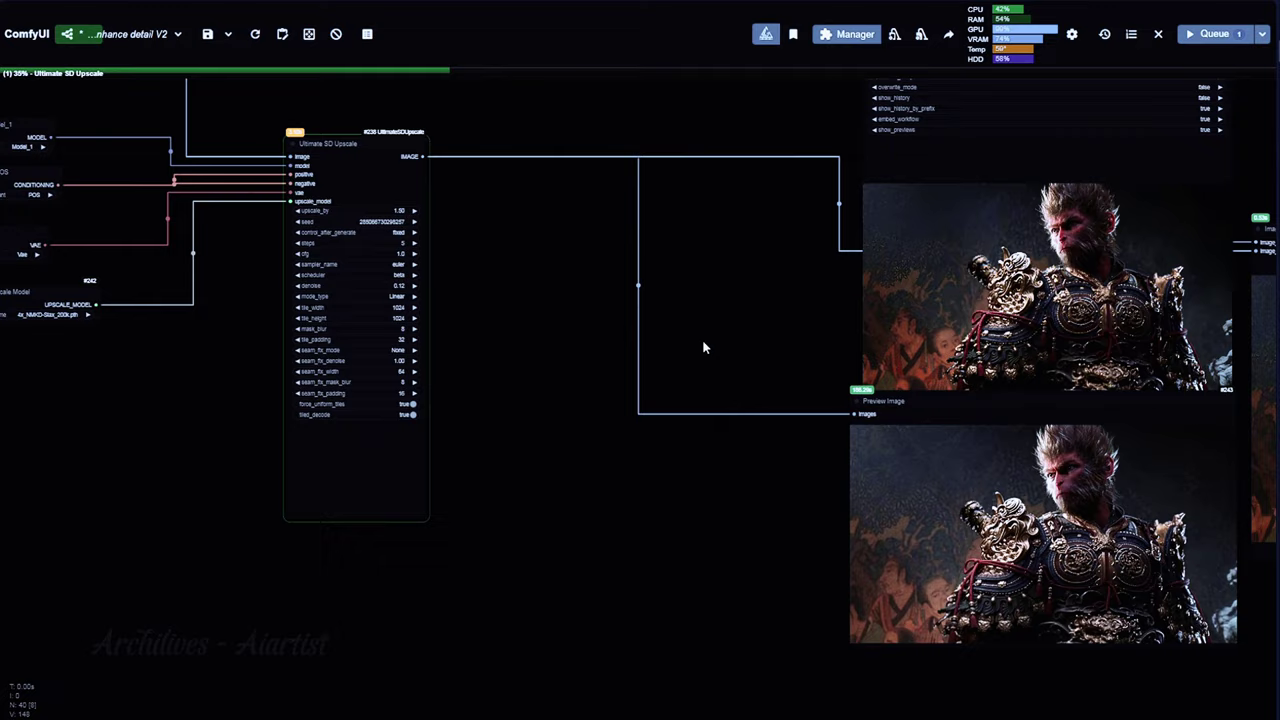
{"action": "scroll", "coordinate": [500, 306], "scroll_direction": "up", "scroll_amount": 3}
{"action": "left_click_drag", "start_coordinate": [511, 236], "coordinate": [593, 319]}
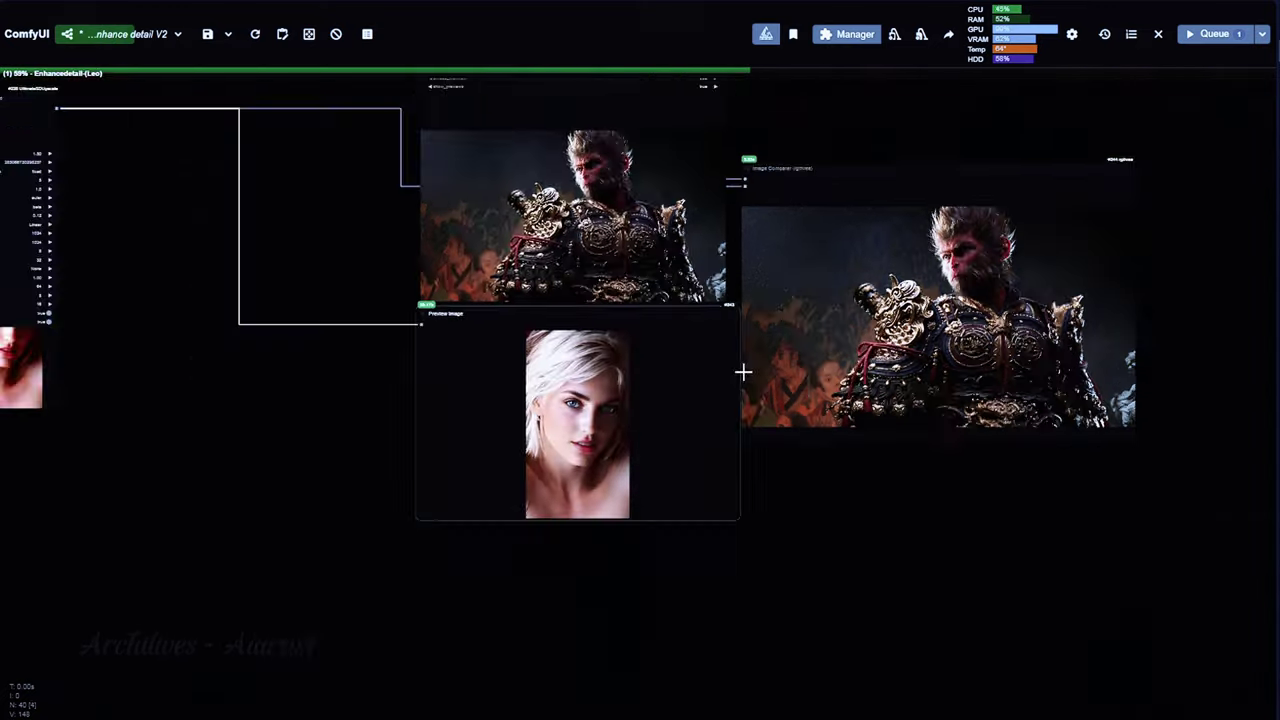
{"action": "scroll", "coordinate": [767, 620], "scroll_direction": "up", "scroll_amount": 2}
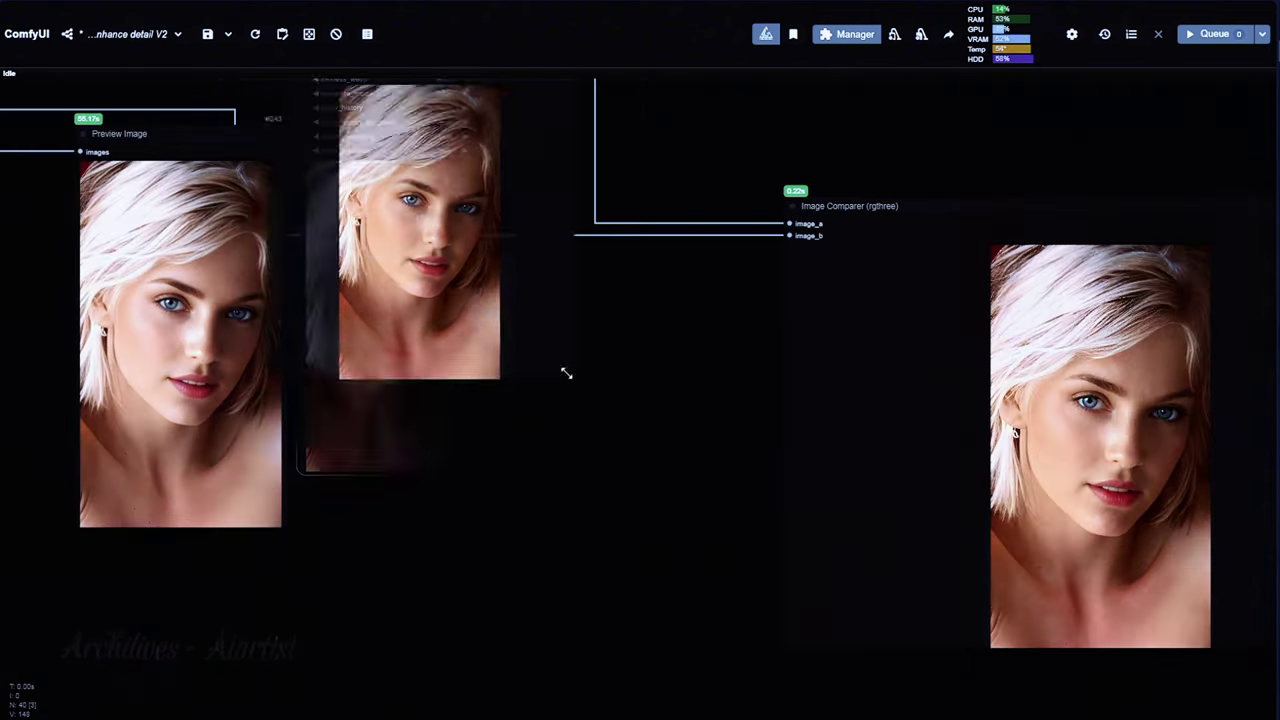
- Make the Image Save node taller to enlarge its portrait preview, and compare the facial detail of the neighbouring results
{"action": "left_click_drag", "start_coordinate": [563, 371], "coordinate": [516, 524]}
{"action": "scroll", "coordinate": [150, 290], "scroll_direction": "up", "scroll_amount": 10}
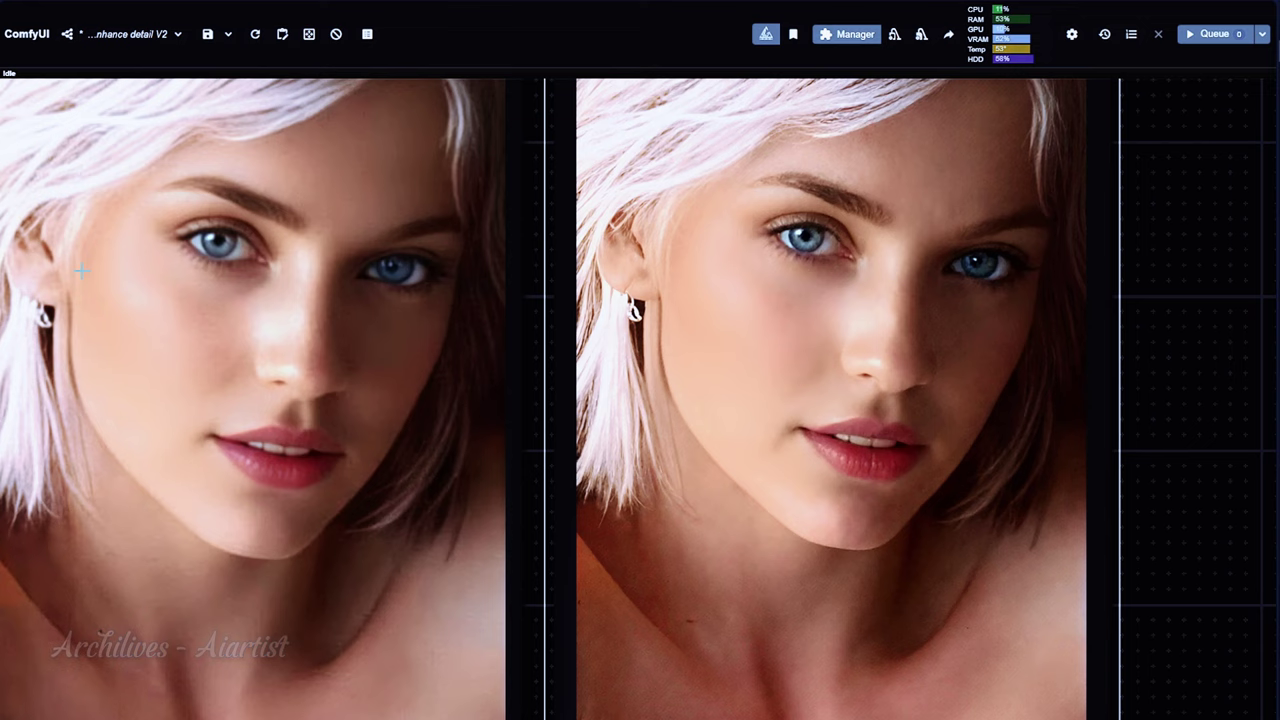
{"action": "scroll", "coordinate": [188, 283], "scroll_direction": "down", "scroll_amount": 3}
{"action": "scroll", "coordinate": [709, 318], "scroll_direction": "up", "scroll_amount": 5}
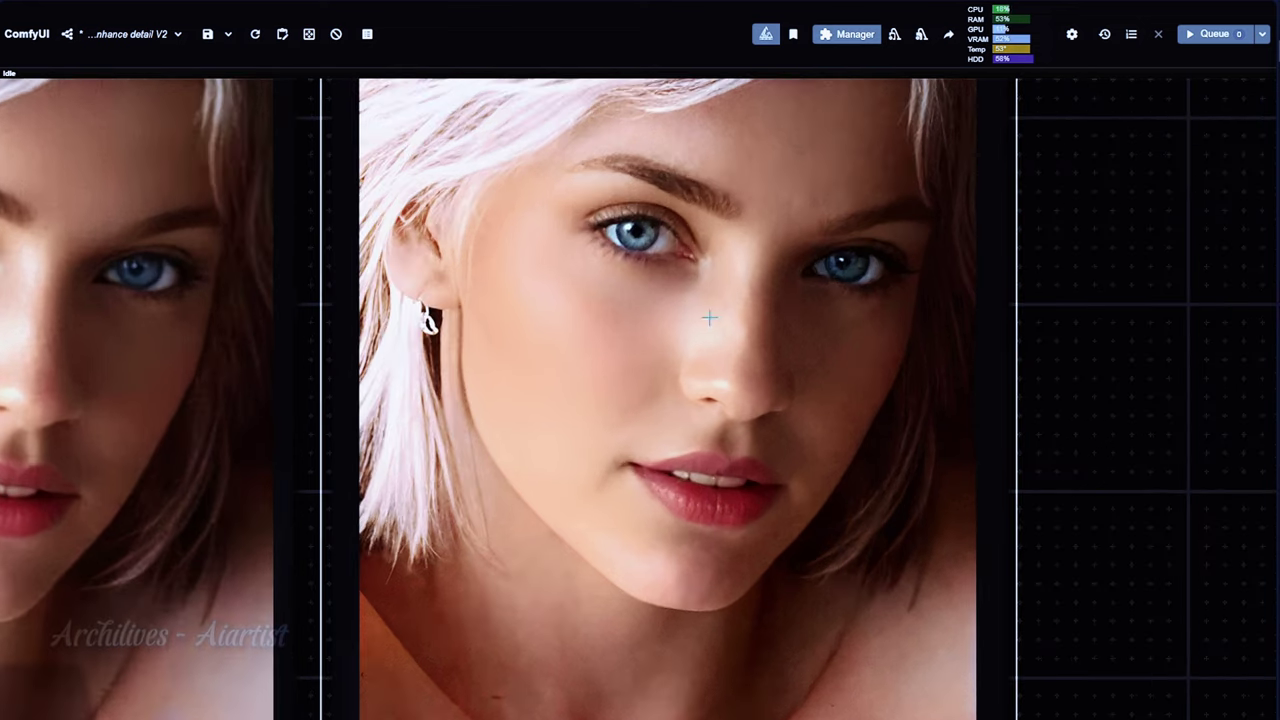
{"action": "scroll", "coordinate": [640, 280], "scroll_direction": "down", "scroll_amount": 3}
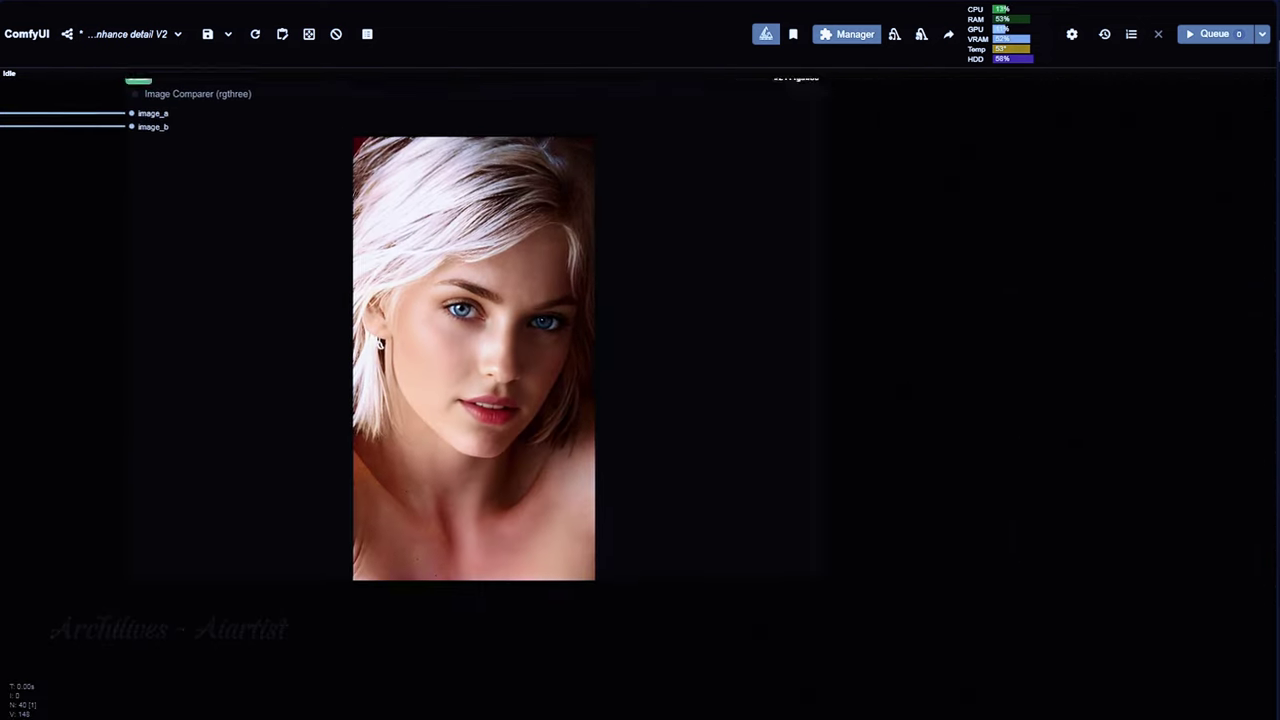
- Examine the portrait's eyes, skin and hair in the Image Comparer, sweeping the divider between both versions
{"action": "scroll", "coordinate": [274, 271], "scroll_direction": "up", "scroll_amount": 3}
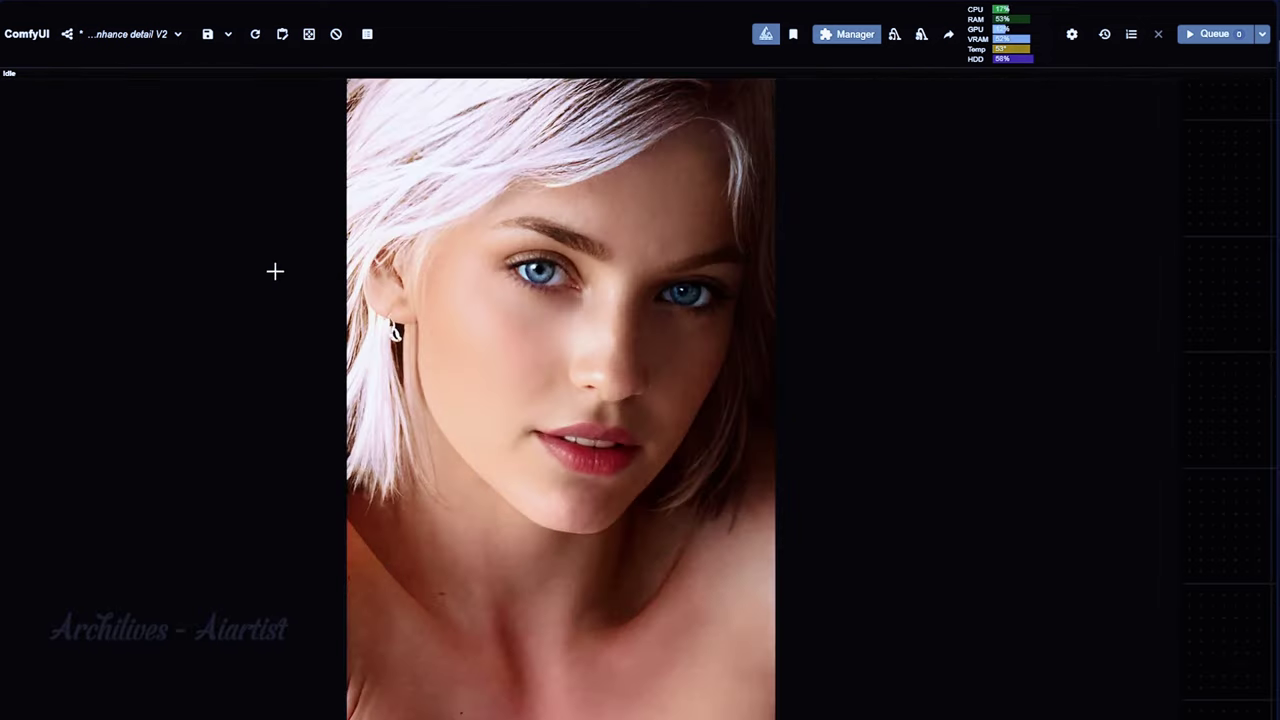
{"action": "scroll", "coordinate": [462, 359], "scroll_direction": "up", "scroll_amount": 5}
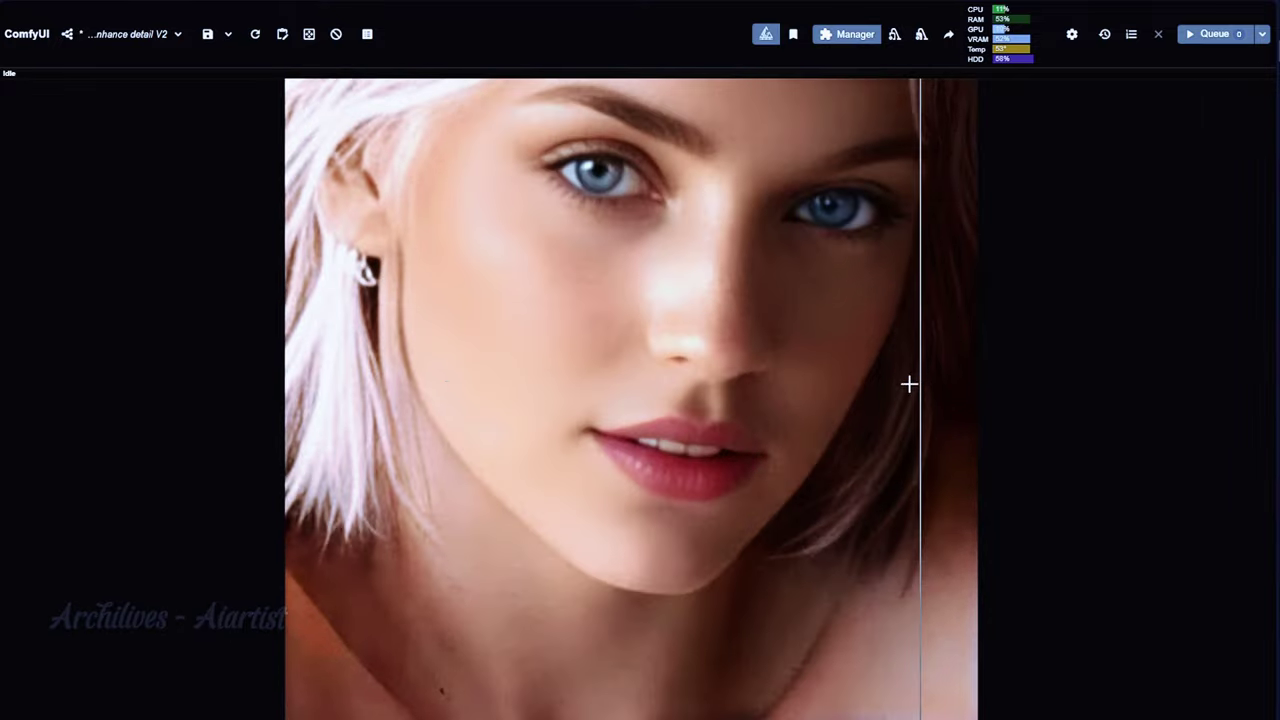
{"action": "scroll", "coordinate": [420, 380], "scroll_direction": "down", "scroll_amount": 4}
{"action": "scroll", "coordinate": [522, 303], "scroll_direction": "up", "scroll_amount": 4}
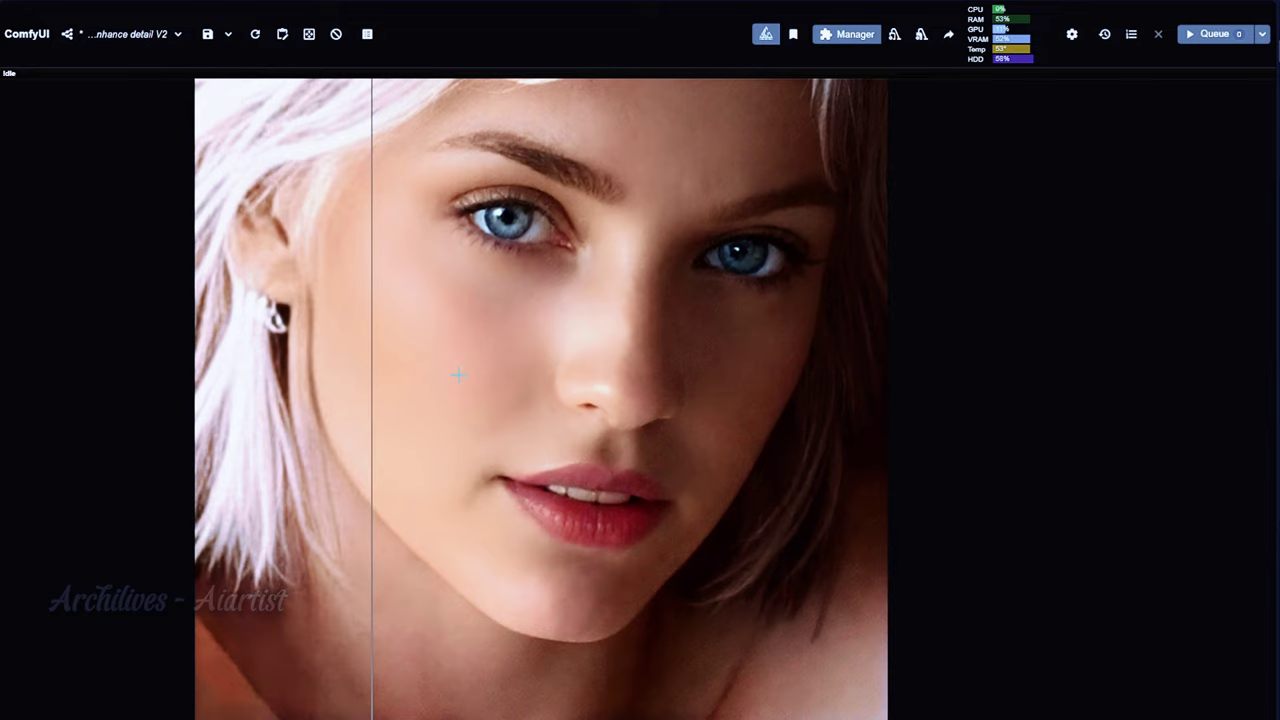
{"action": "scroll", "coordinate": [403, 349], "scroll_direction": "down", "scroll_amount": 4}
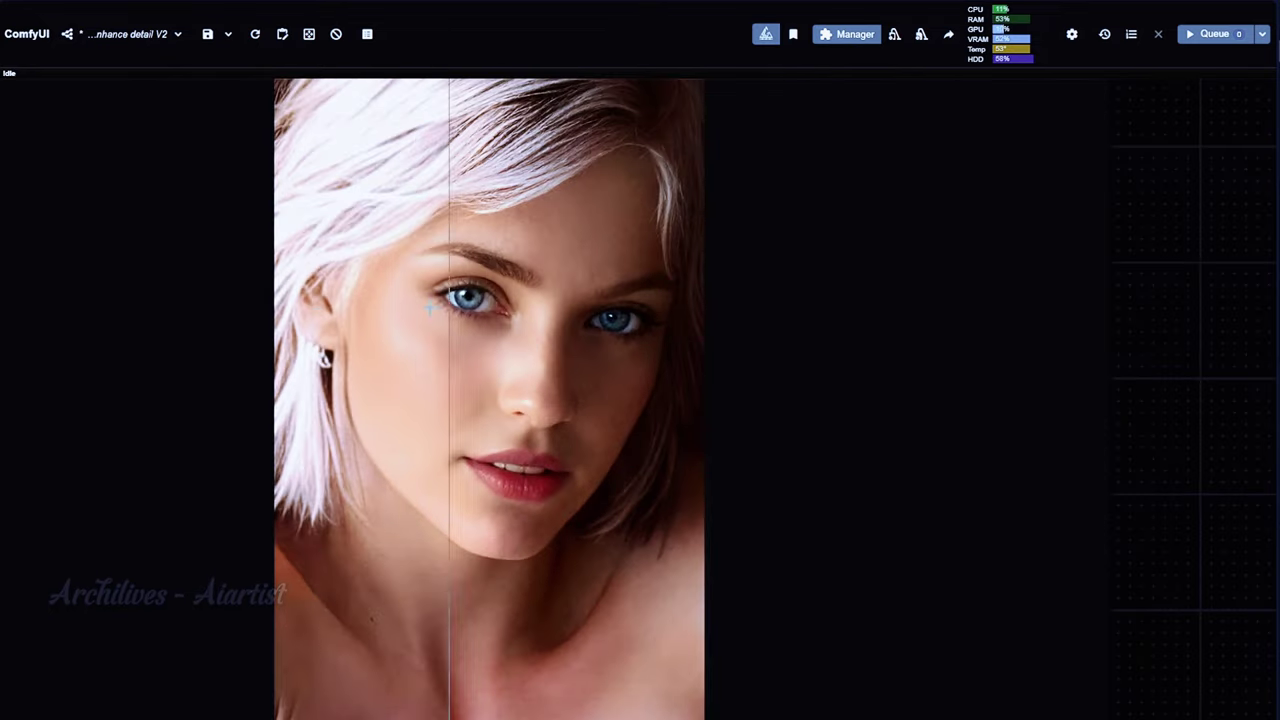
{"action": "scroll", "coordinate": [430, 306], "scroll_direction": "down", "scroll_amount": 3}
{"action": "scroll", "coordinate": [452, 293], "scroll_direction": "up", "scroll_amount": 2}
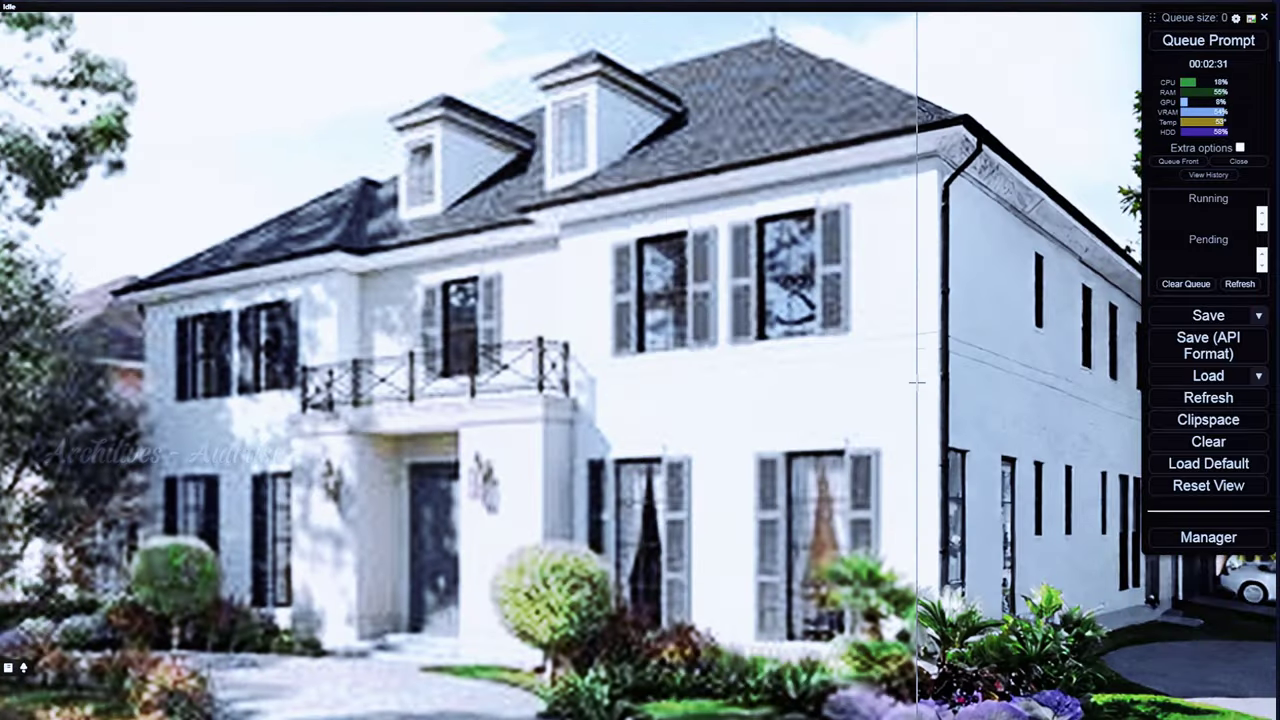
- Inspect the white house image in the Sampler group's Image Comparer and in the upscale branch's comparer
{"action": "scroll", "coordinate": [915, 380], "scroll_direction": "down", "scroll_amount": 5}
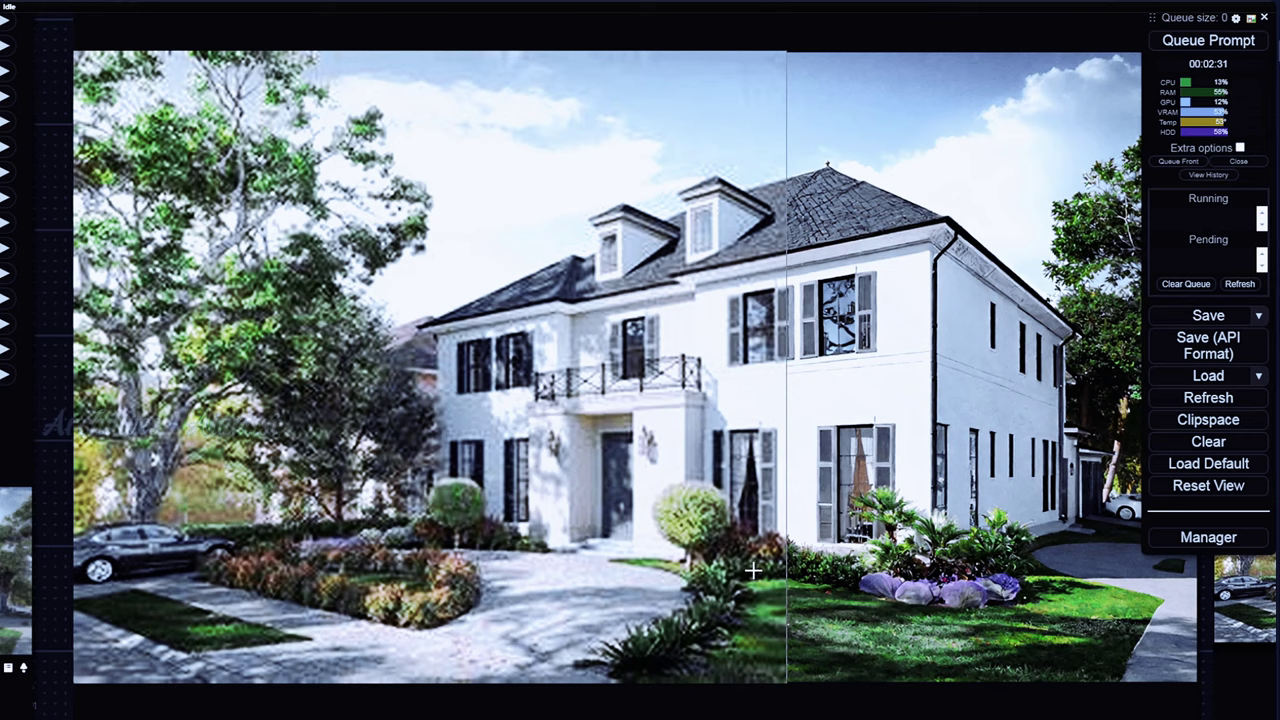
{"action": "scroll", "coordinate": [530, 490], "scroll_direction": "down", "scroll_amount": 5}
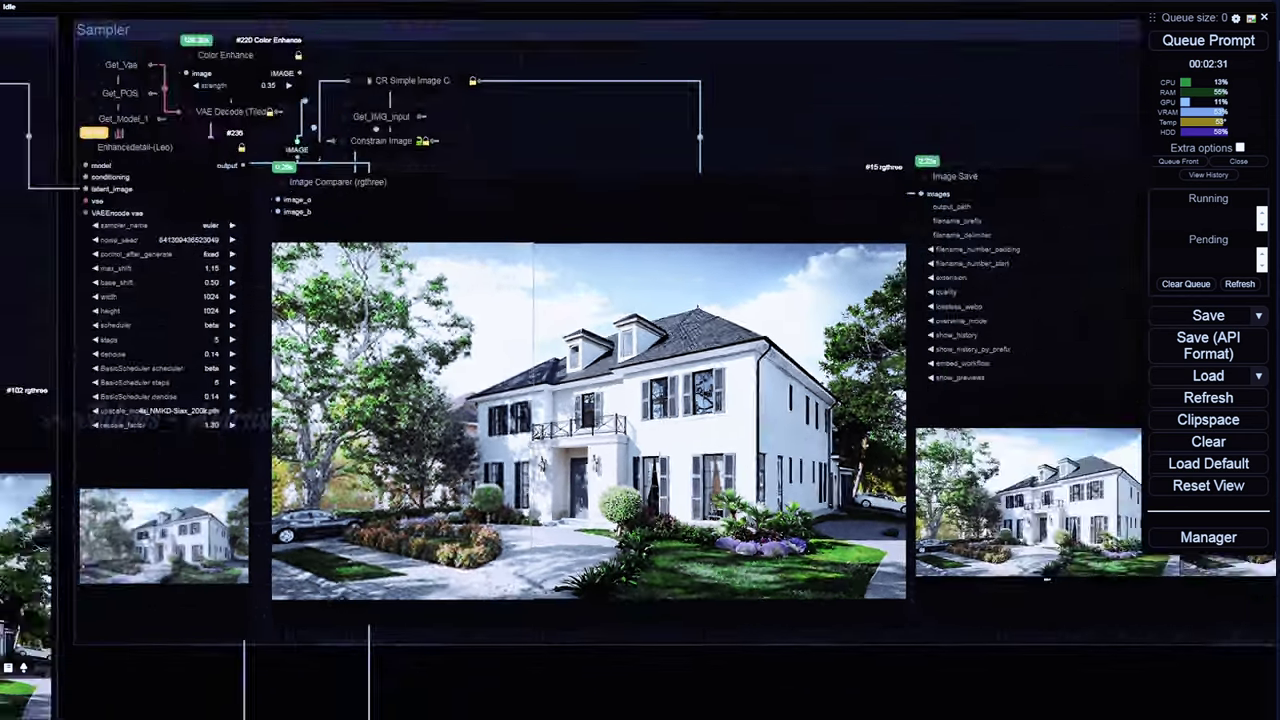
{"action": "left_click_drag", "start_coordinate": [804, 661], "coordinate": [806, 257]}
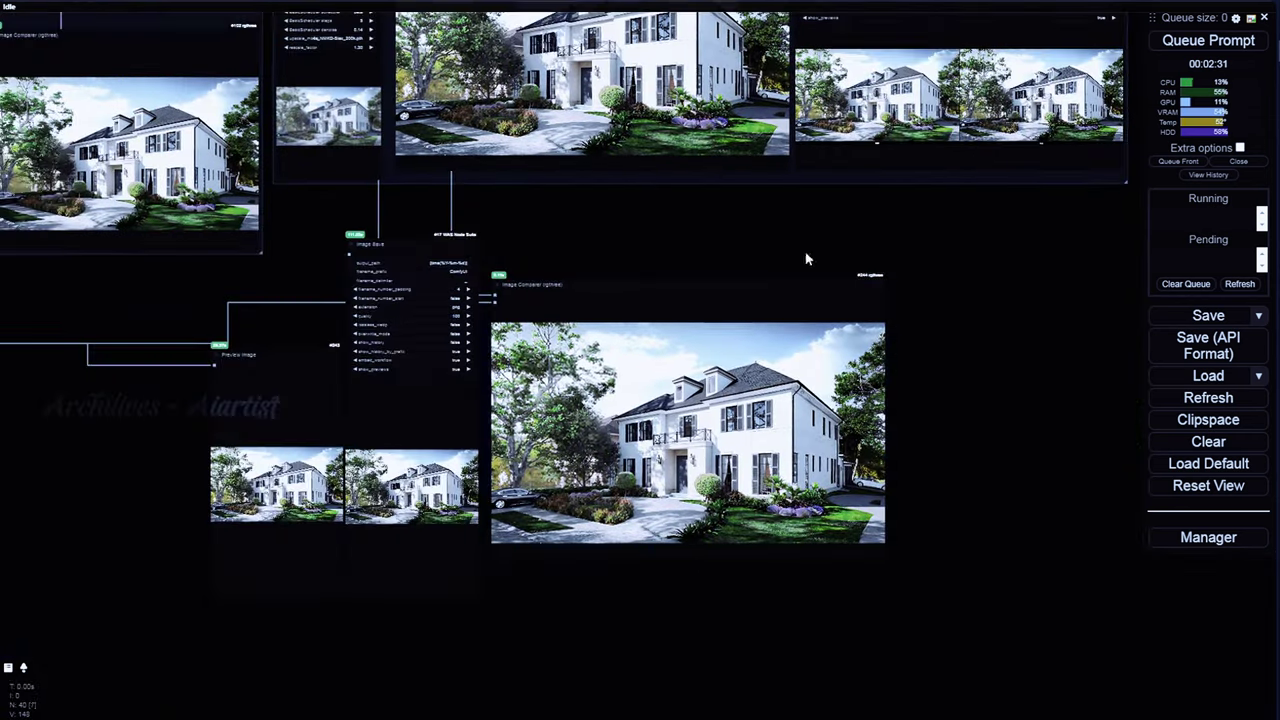
{"action": "scroll", "coordinate": [705, 330], "scroll_direction": "up", "scroll_amount": 4}
{"action": "left_click_drag", "start_coordinate": [672, 390], "coordinate": [660, 438]}
{"action": "scroll", "coordinate": [590, 590], "scroll_direction": "up", "scroll_amount": 6}
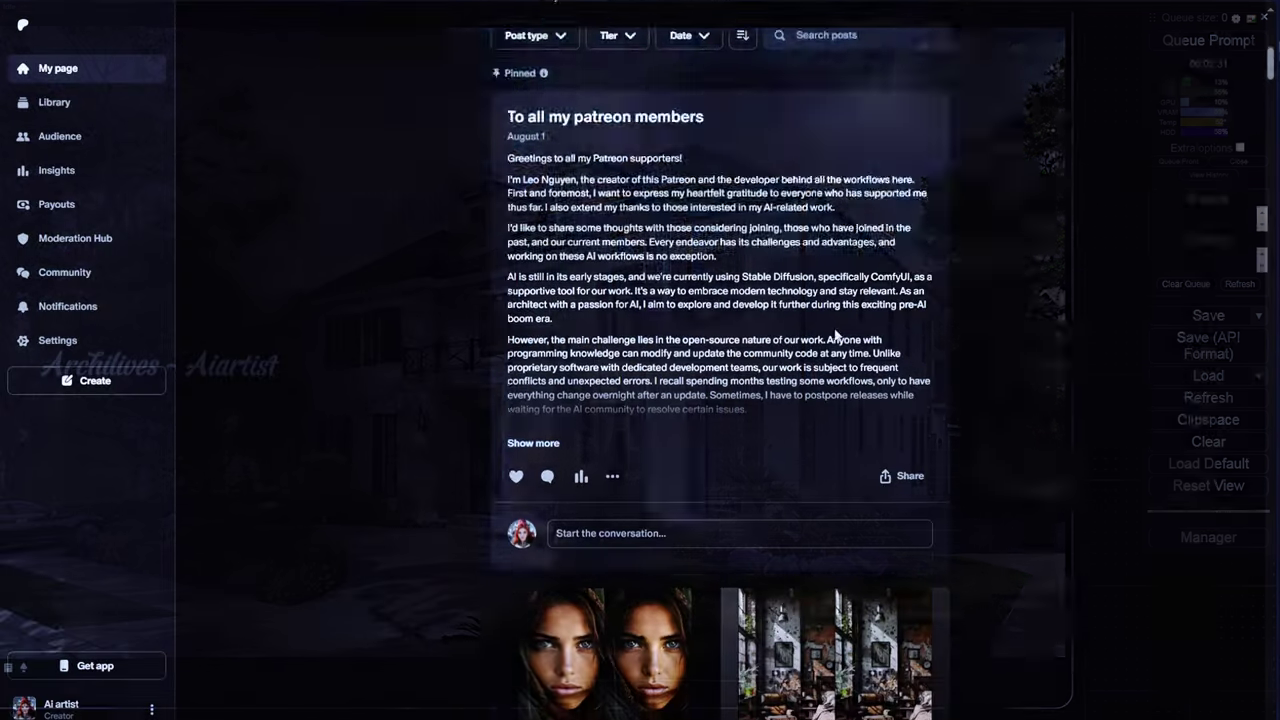
- Switch to the Patreon page and look over the post "Enhance detail, early access version for paid members"
{"action": "scroll", "coordinate": [838, 338], "scroll_direction": "down", "scroll_amount": 3}
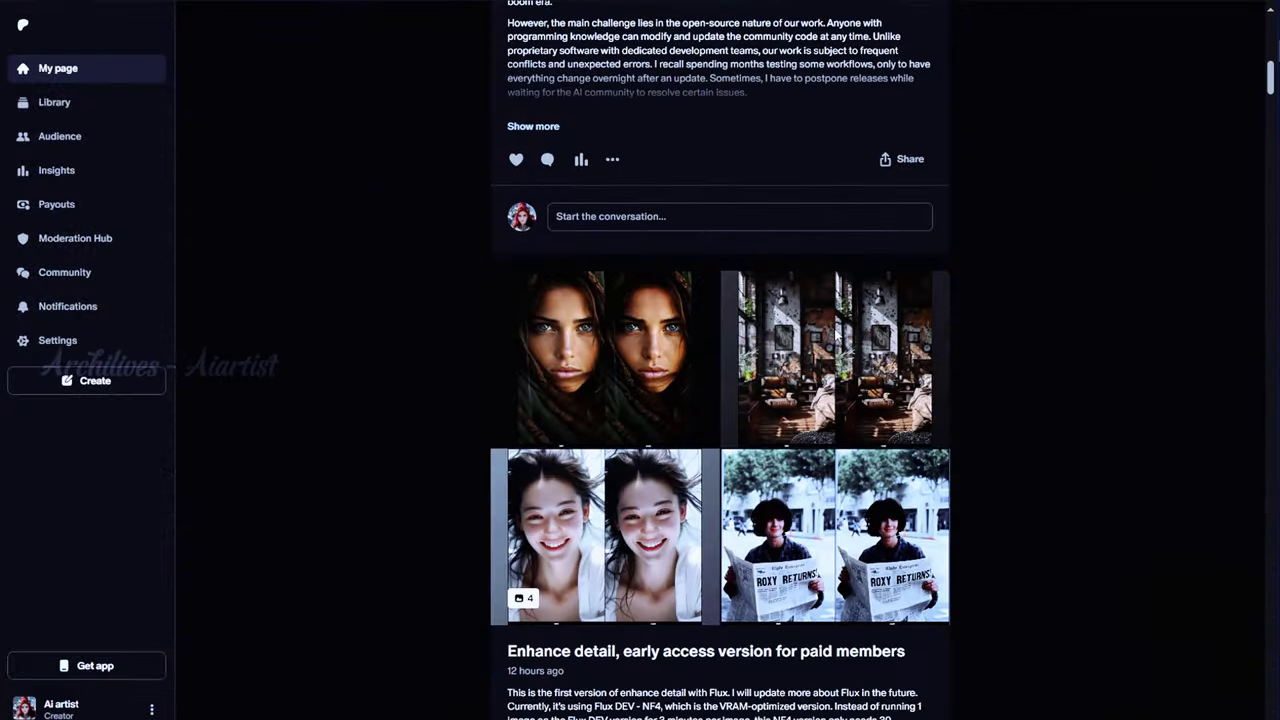
{"action": "scroll", "coordinate": [835, 329], "scroll_direction": "down", "scroll_amount": 1}
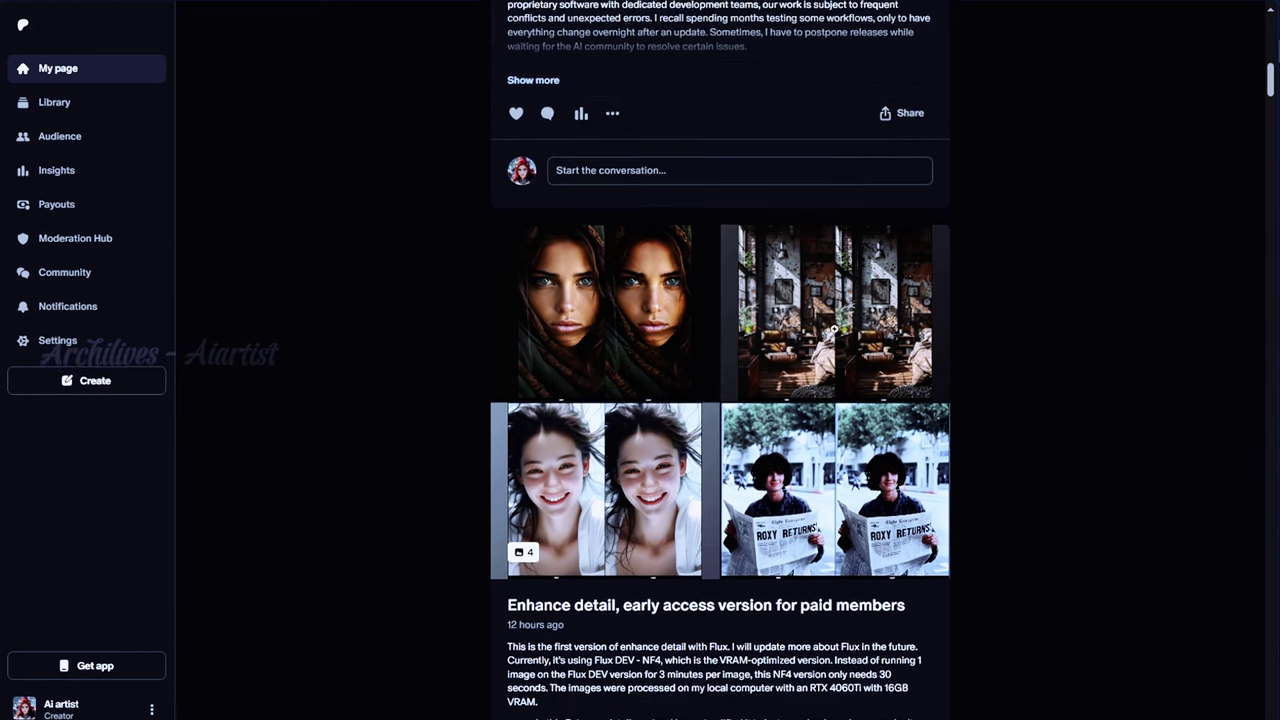
{"action": "scroll", "coordinate": [833, 329], "scroll_direction": "up", "scroll_amount": 1}
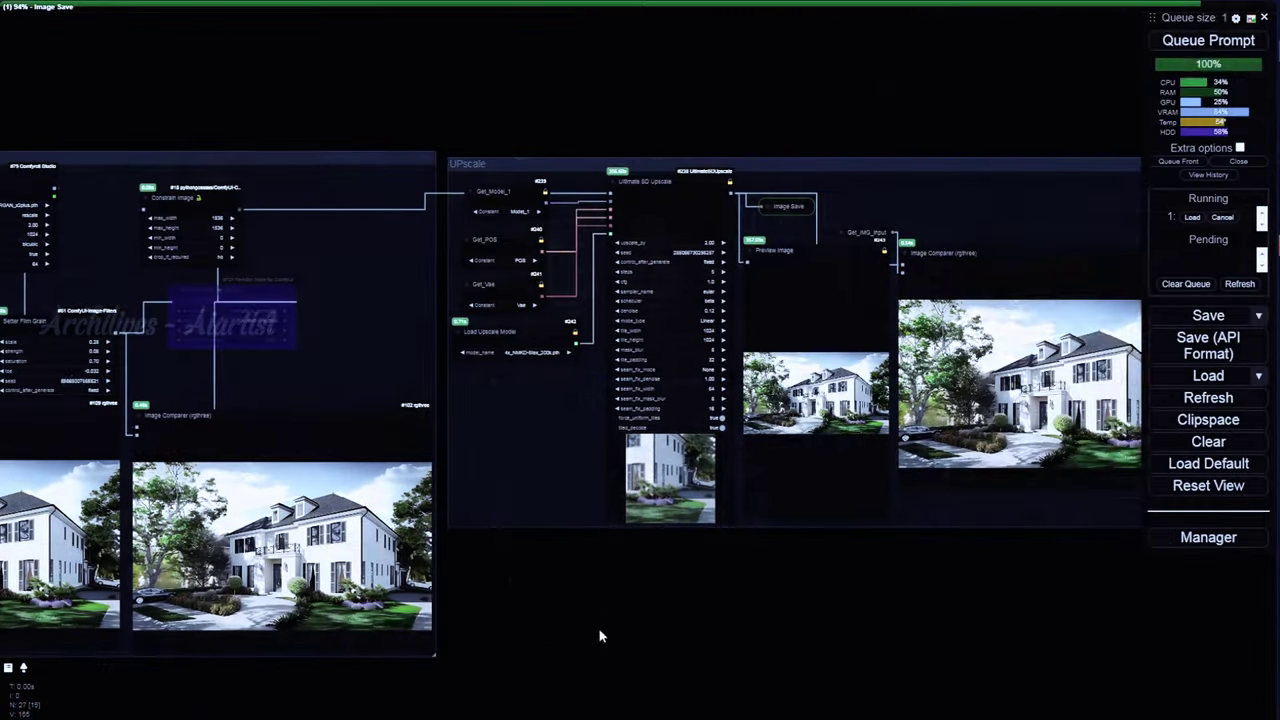
- Return to ComfyUI and examine the house image in the UPscale group's Image Comparer
{"action": "scroll", "coordinate": [909, 612], "scroll_direction": "up", "scroll_amount": 5}
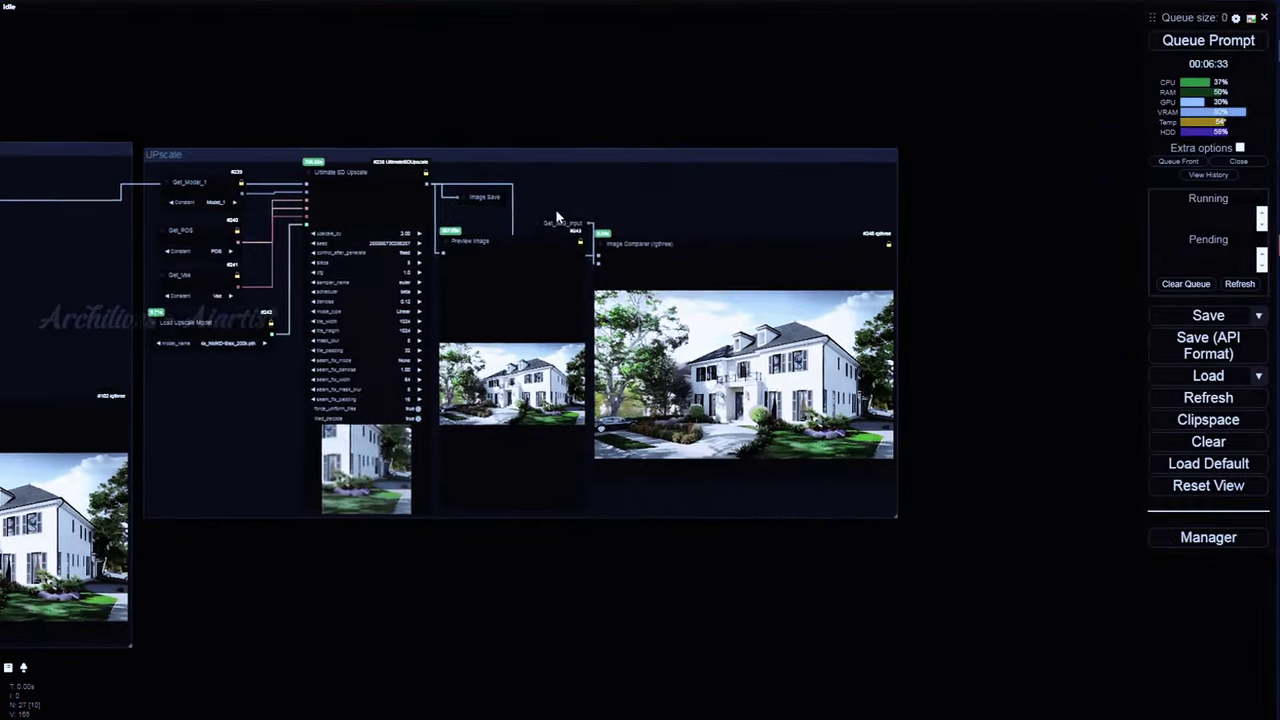
{"action": "scroll", "coordinate": [558, 214], "scroll_direction": "up", "scroll_amount": 6}
{"action": "scroll", "coordinate": [620, 281], "scroll_direction": "down", "scroll_amount": 4}
{"action": "scroll", "coordinate": [932, 500], "scroll_direction": "up", "scroll_amount": 6}
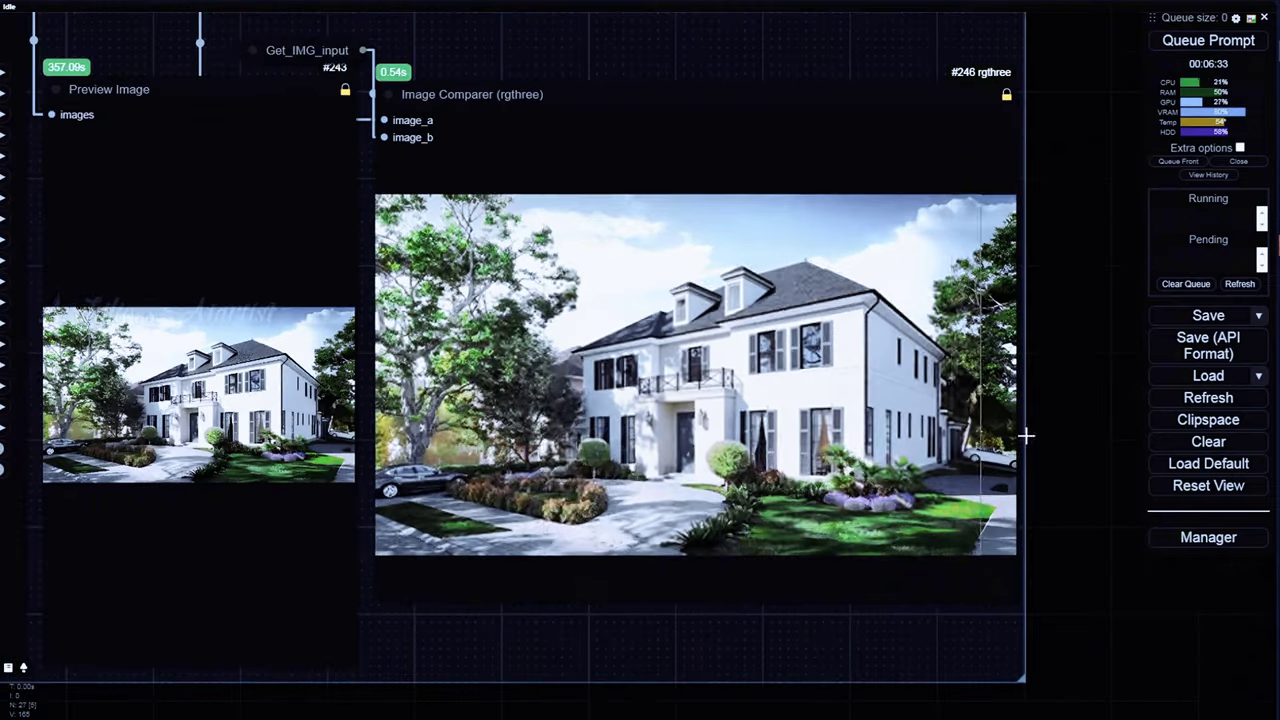
{"action": "scroll", "coordinate": [928, 487], "scroll_direction": "up", "scroll_amount": 2}
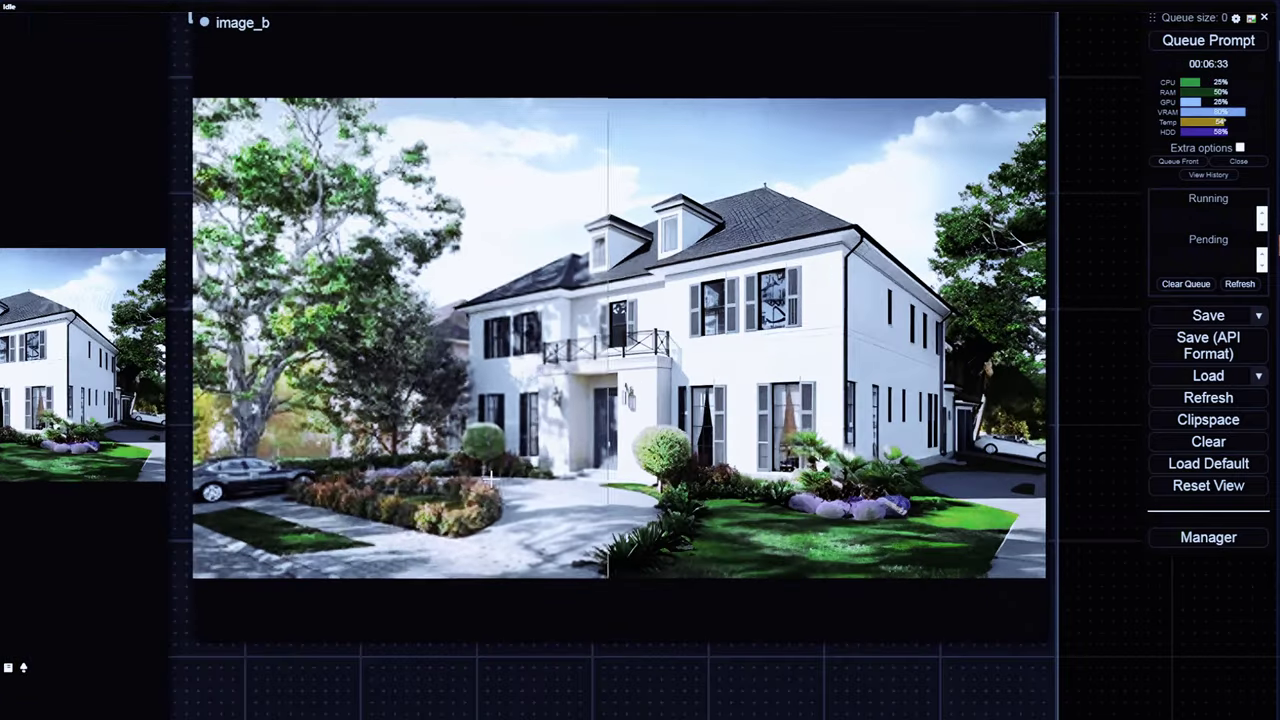
- Open the Install Missing Custom Nodes list in ComfyUI Manager, then close the list and the manager
{"action": "left_click", "coordinate": [1208, 537]}
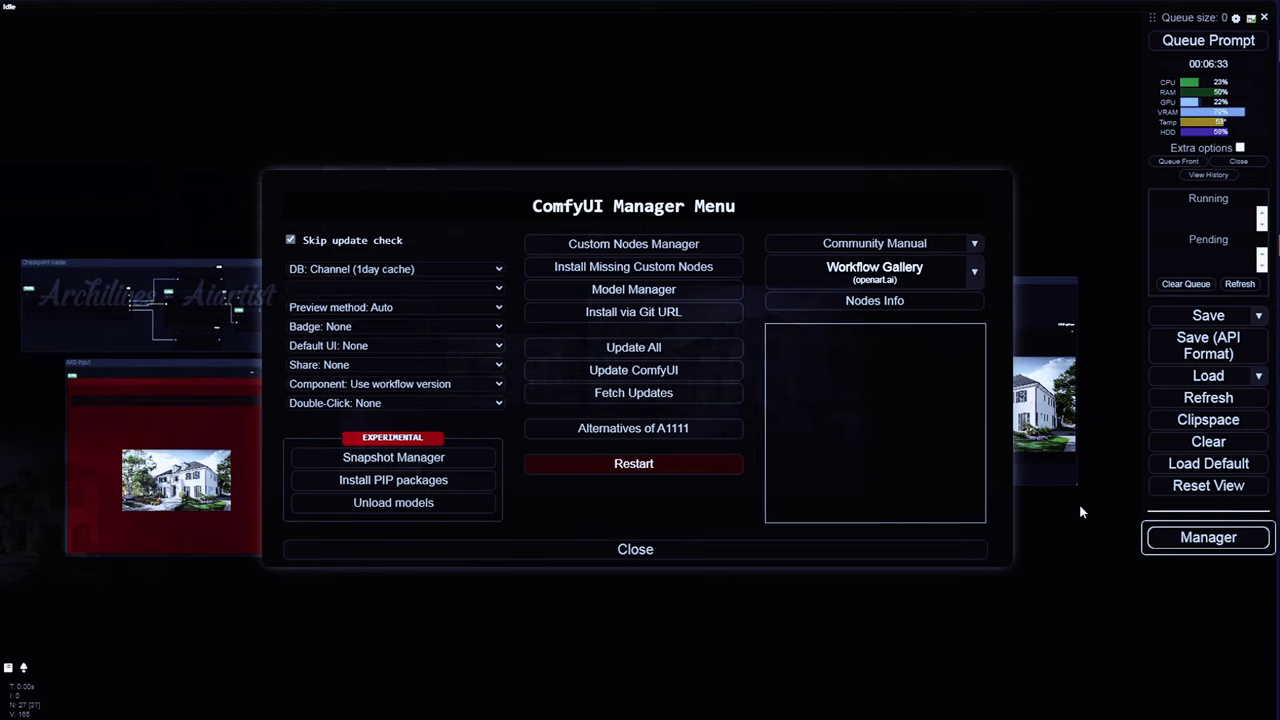
{"action": "left_click", "coordinate": [672, 268]}
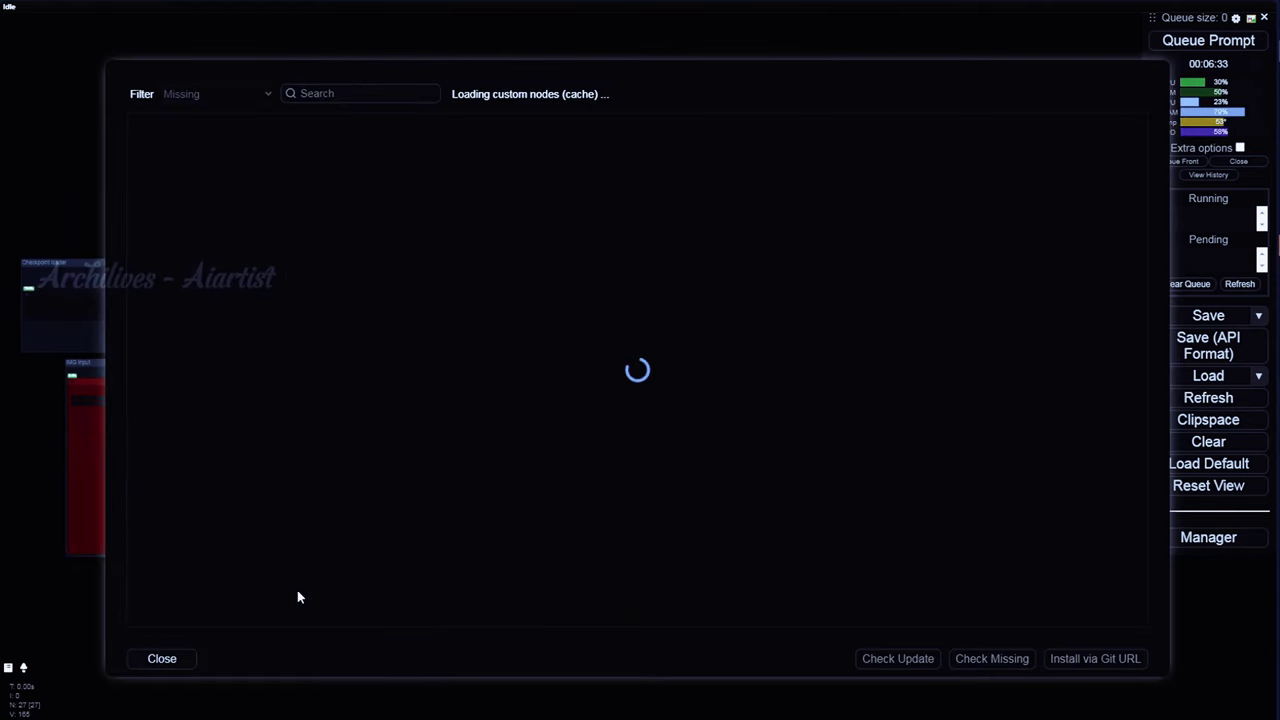
{"action": "left_click", "coordinate": [163, 660]}
{"action": "left_click", "coordinate": [667, 550]}
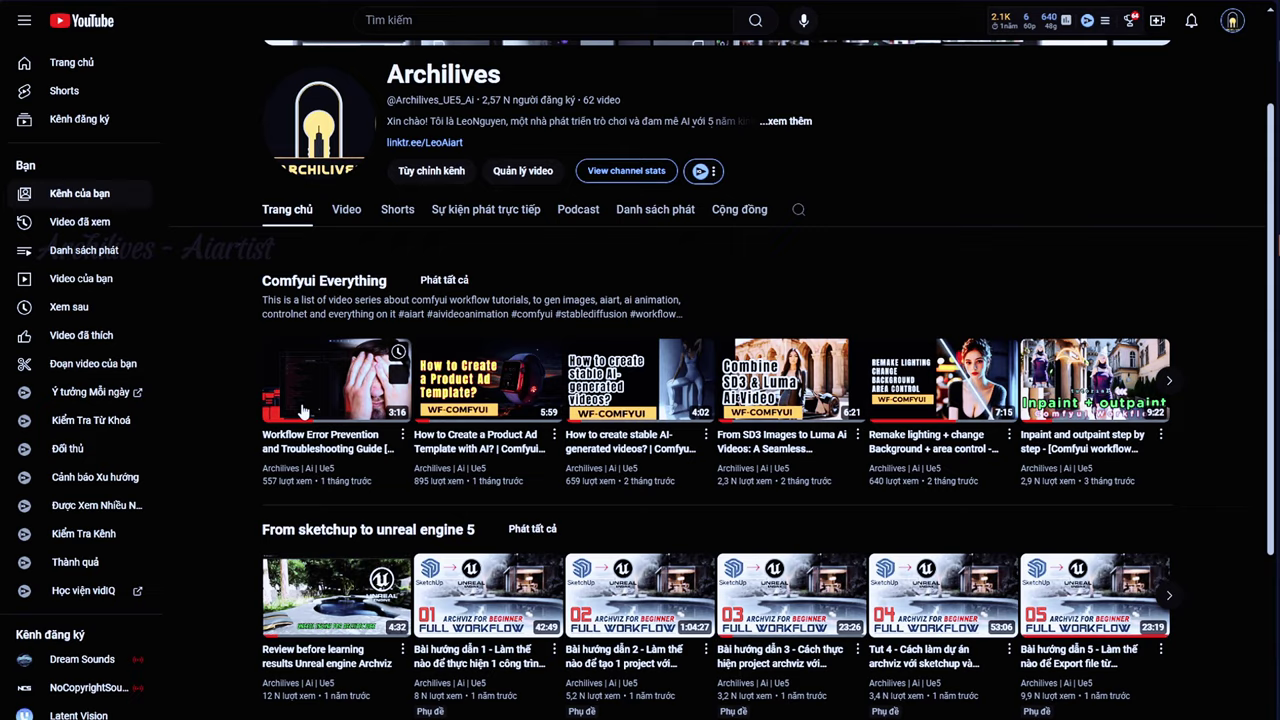
- Open the video "Workflow Error Prevention and Troubleshooting Guide" from the Archilives YouTube channel
{"action": "left_click", "coordinate": [335, 408]}
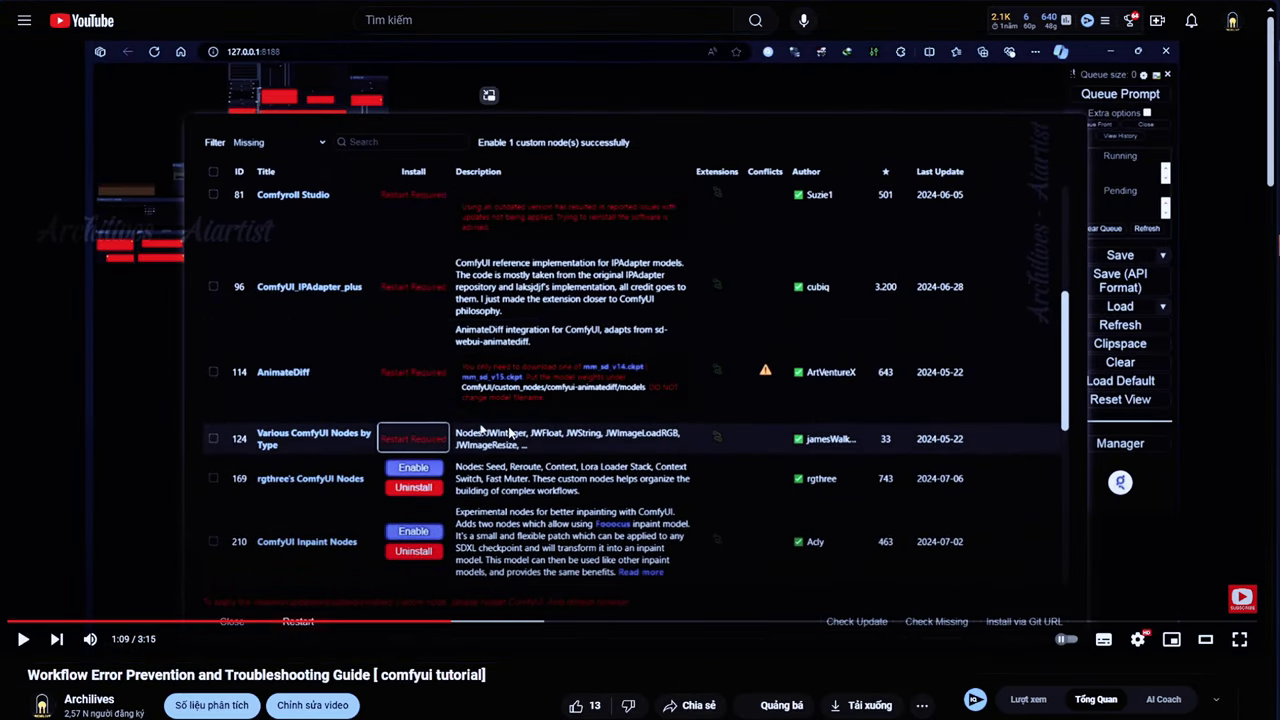
{"action": "scroll", "coordinate": [510, 432], "scroll_direction": "down", "scroll_amount": 2}
{"action": "scroll", "coordinate": [1186, 242], "scroll_direction": "up", "scroll_amount": 2}
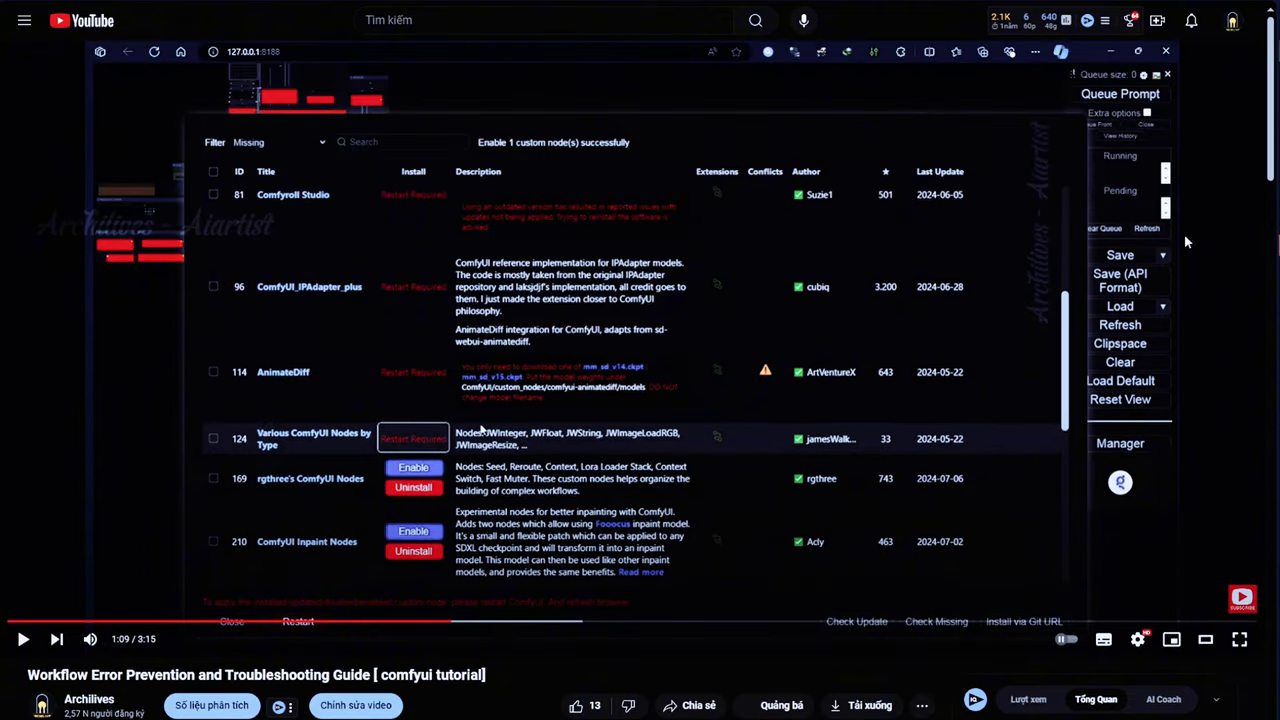